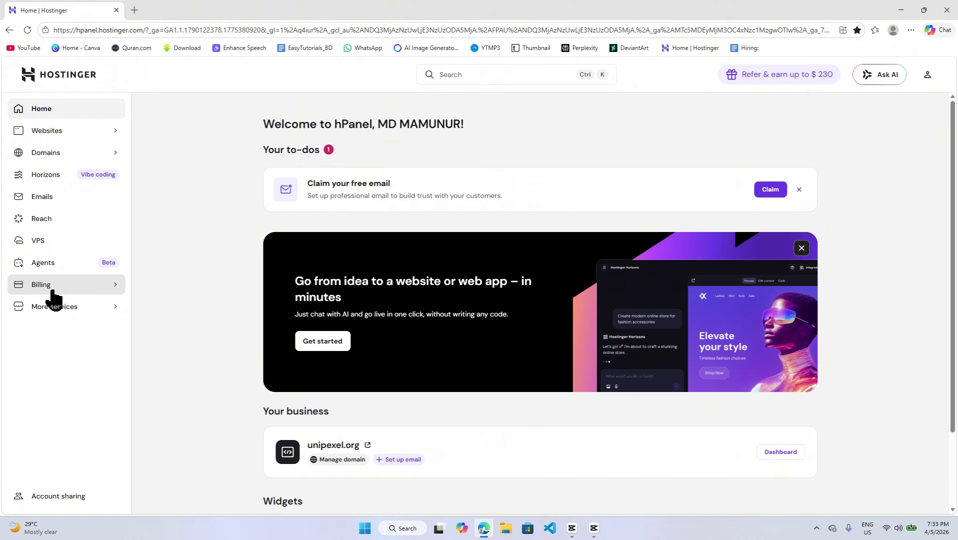
- Add a website under the Premium plan in the websites list, choosing Hostinger Website Builder as its type
left_click(48, 131)
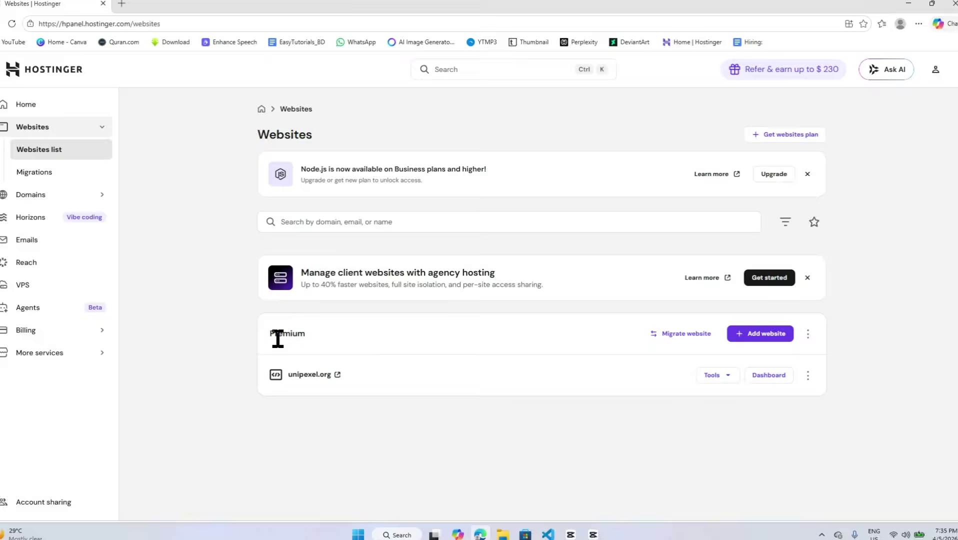
left_click_drag(281, 336, 390, 341)
left_click(291, 361)
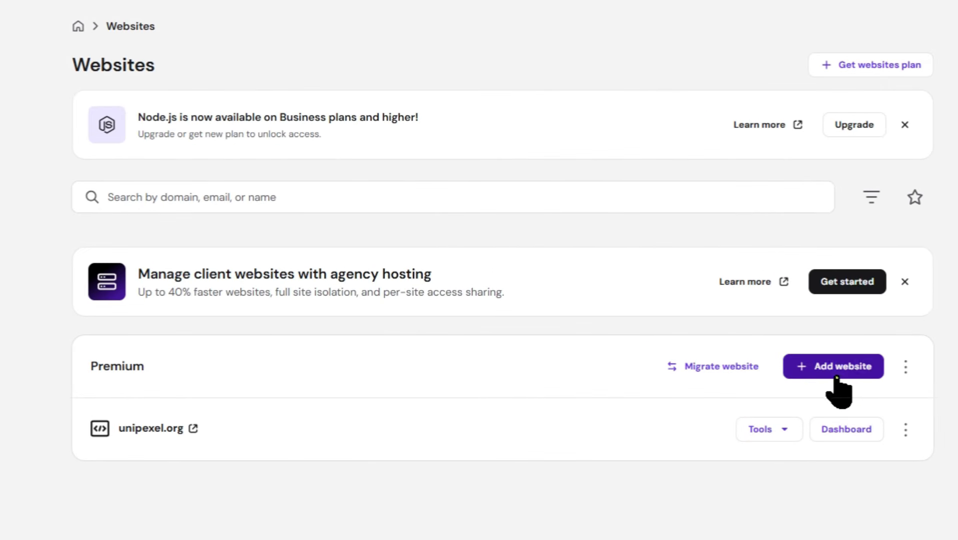
left_click(813, 364)
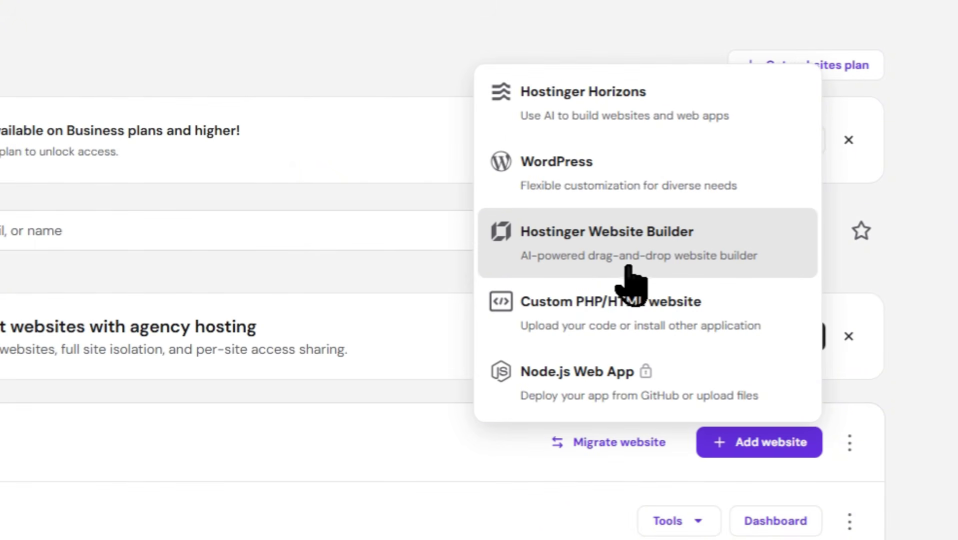
left_click(731, 256)
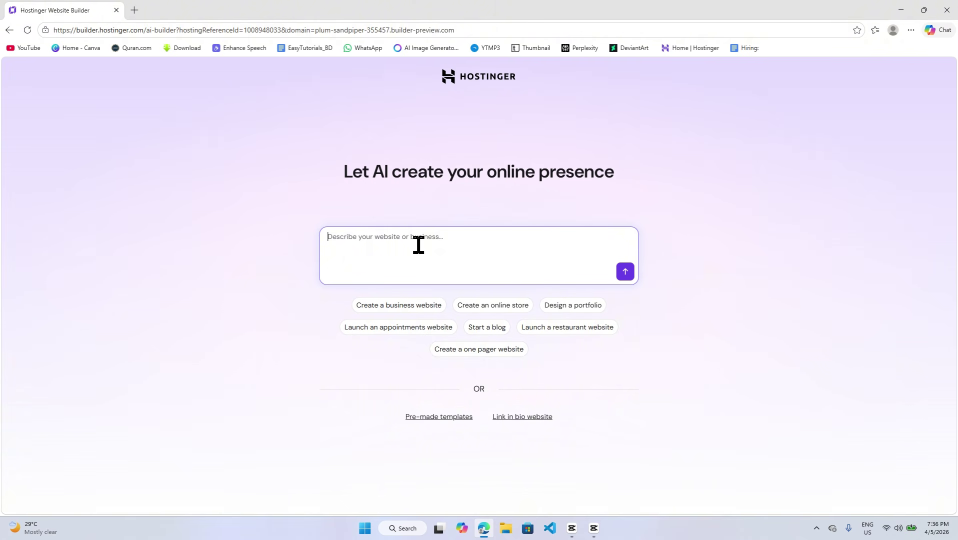
- Switch to ChatGPT by opening chatgpt.com in a new browser tab
left_click(134, 10)
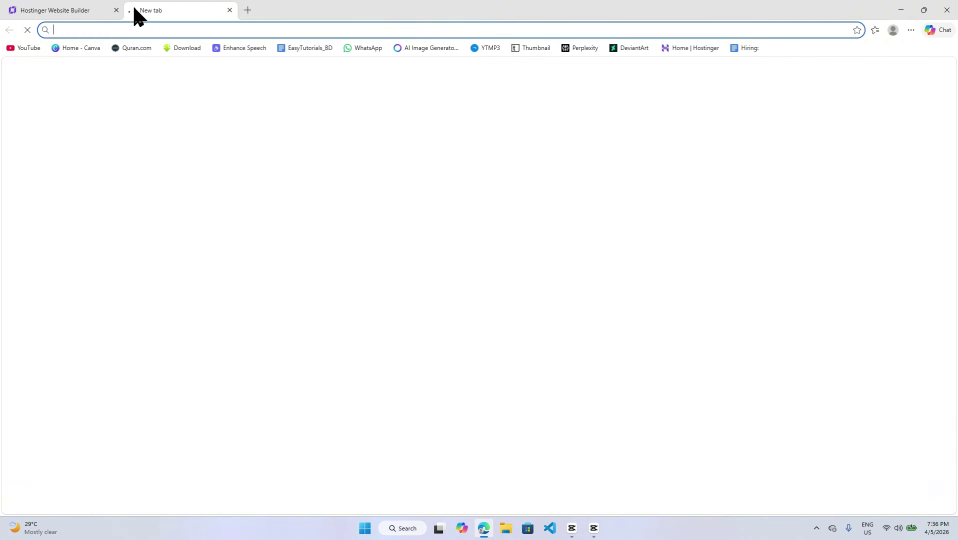
type("c")
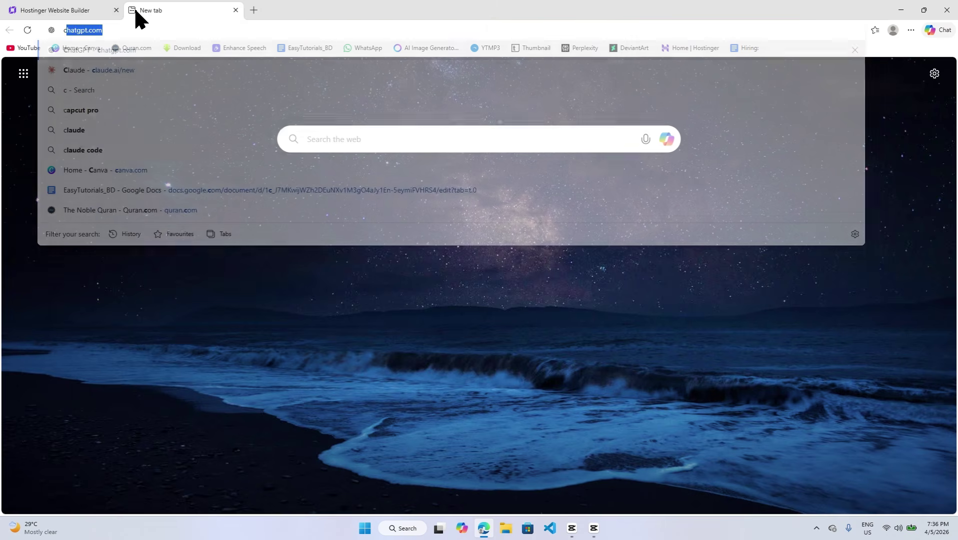
key("Return")
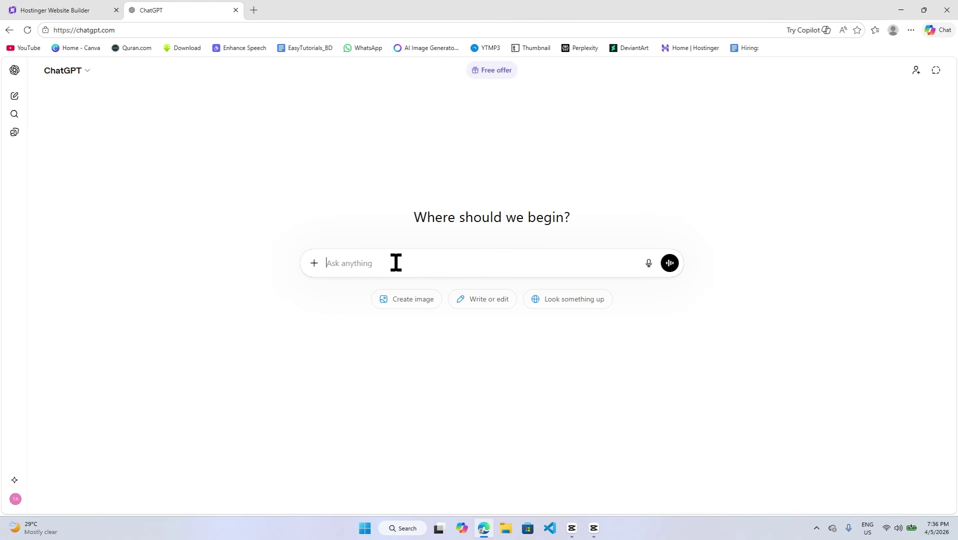
- Begin the message with "I want to generate a website for my business using hostinger ai" and a separate line "so I need a prompt."
type("b")
key("BackSpace")
type("a want to generate a website")
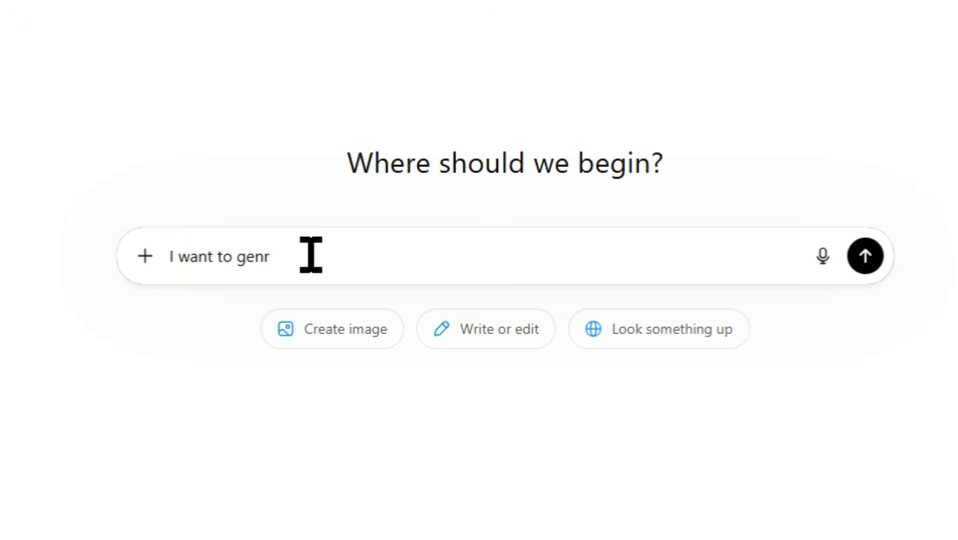
type(" for my bu")
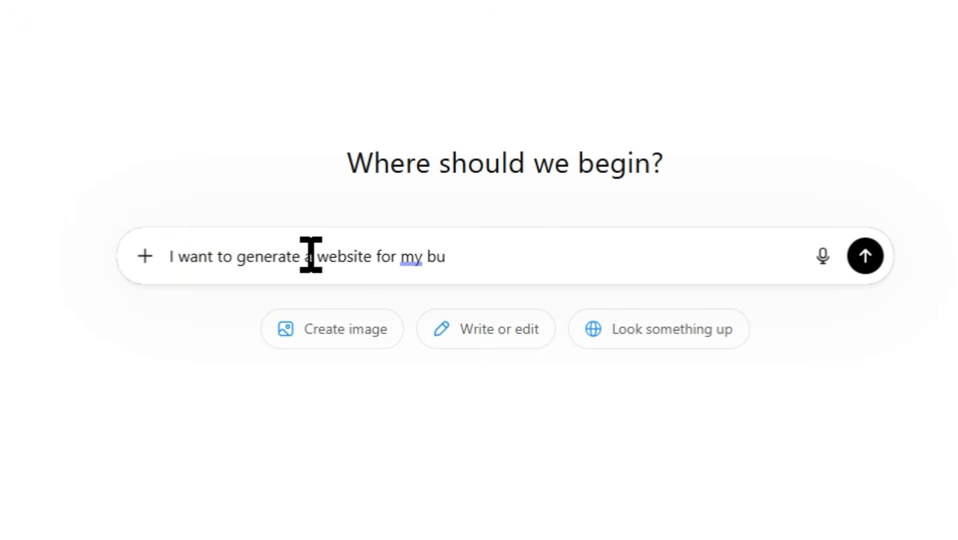
type("siness using hosting")
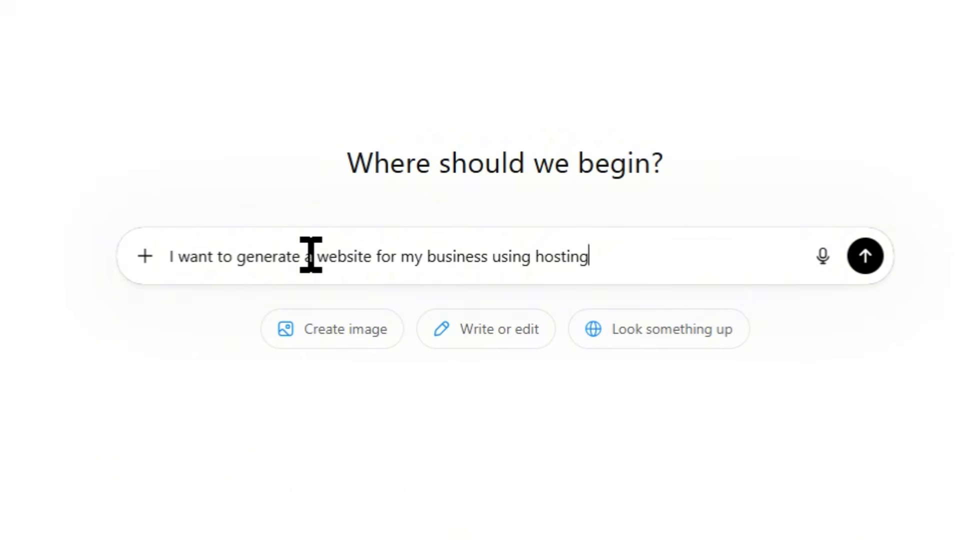
type("er ai")
key("shift+Return")
key("shift+Return")
type("so I need a prompt.")
key("shift+Return")
key("shift+Return")
- Add a line giving the owner's name, the agency name "webgraphy", and the sentence "this is a video editing agency."
type("my name ")
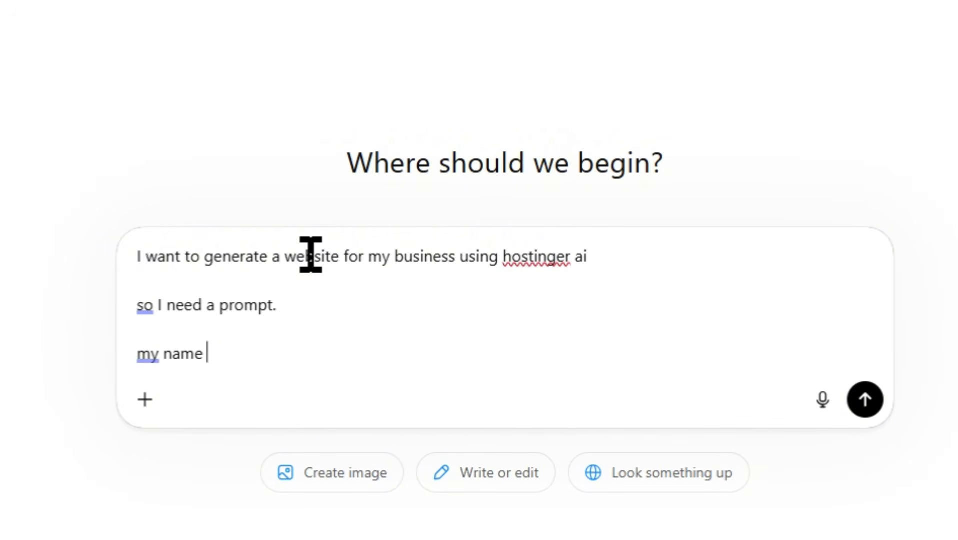
type("is Tanvir and ")
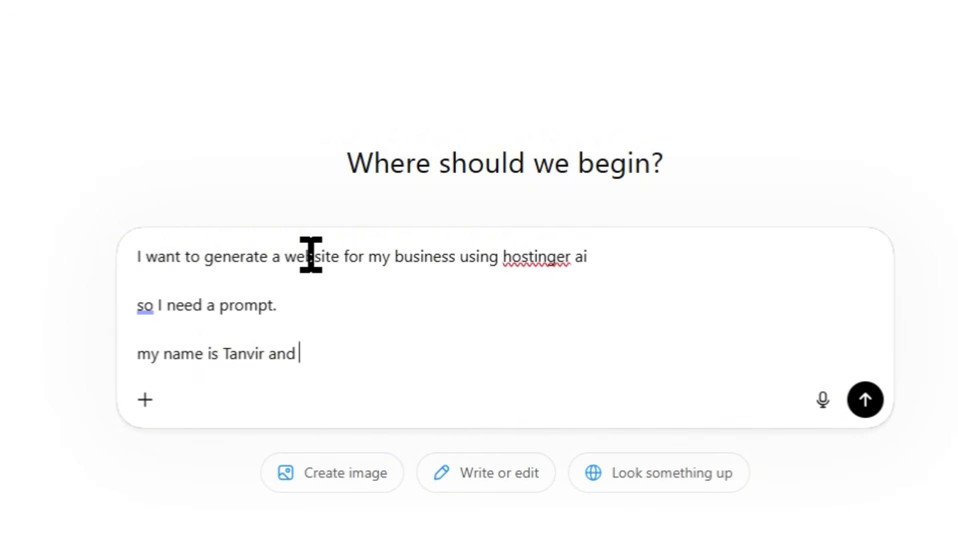
type("my agencry")
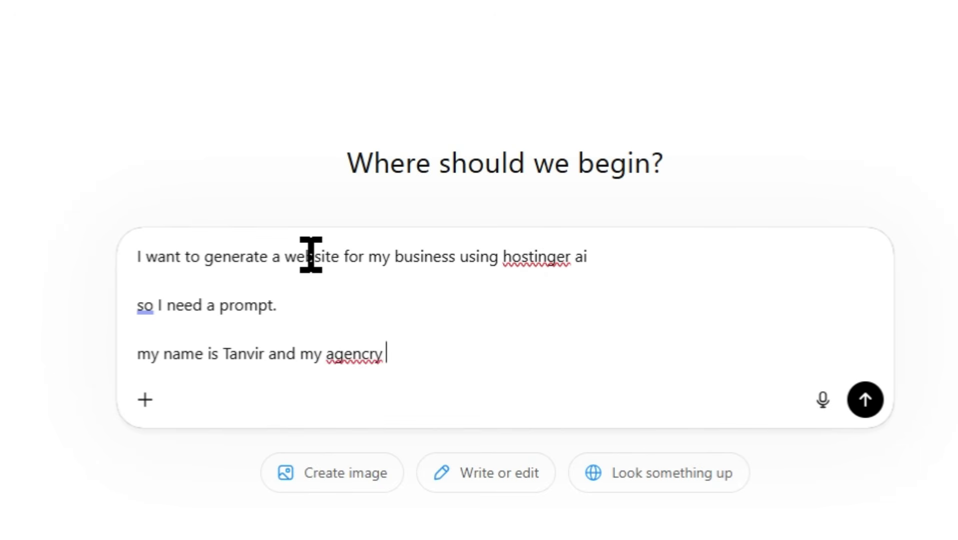
key("BackSpace")
key("BackSpace")
key("BackSpace")
type("y name is web tec")
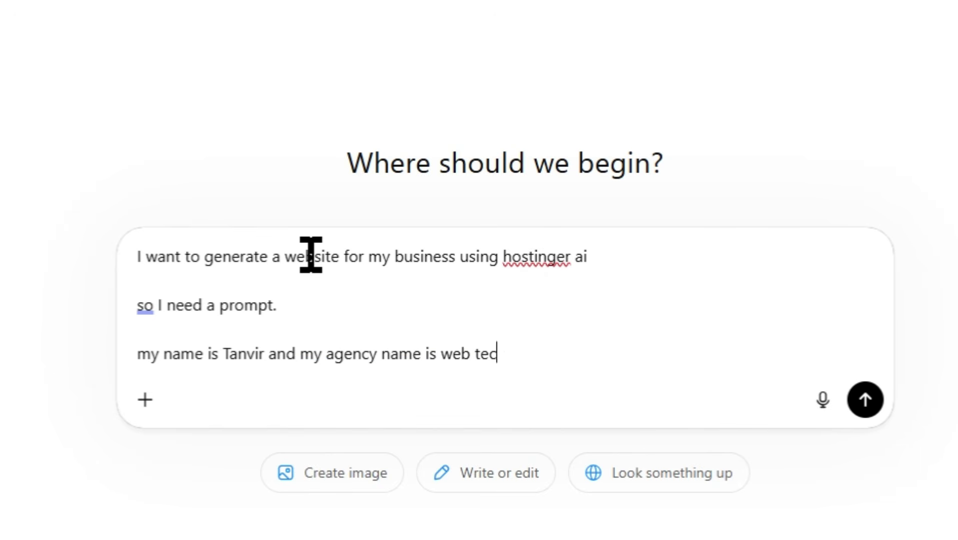
type("h video")
key("BackSpace")
key("BackSpace")
key("BackSpace")
key("BackSpace")
key("BackSpace")
key("BackSpace")
key("BackSpace")
key("BackSpace")
key("BackSpace")
key("BackSpace")
type("graphy")
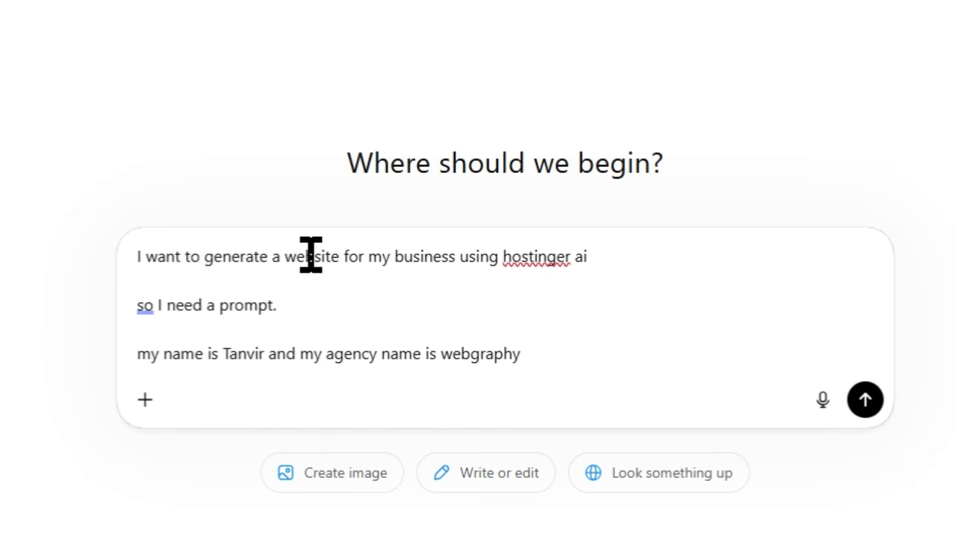
type(". this is a vid")
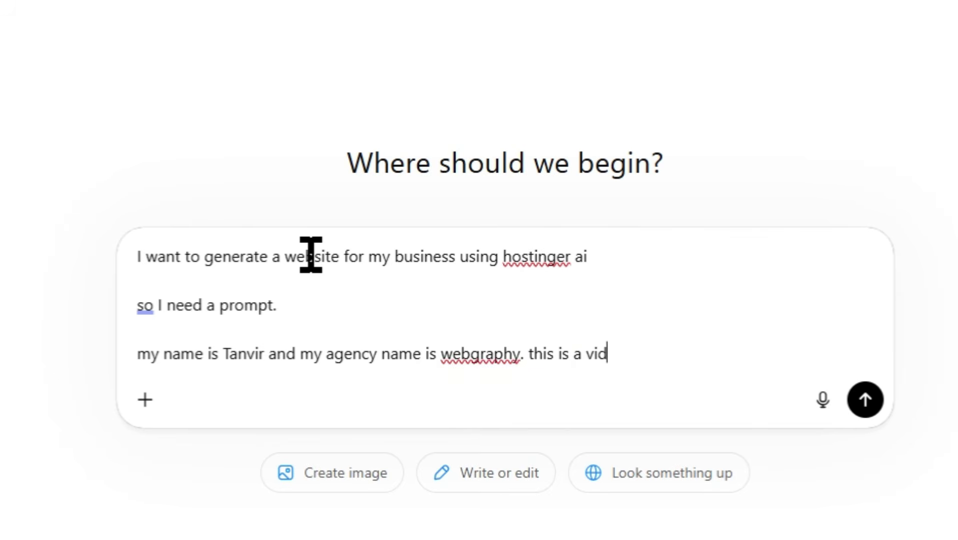
type("eo editing agency.")
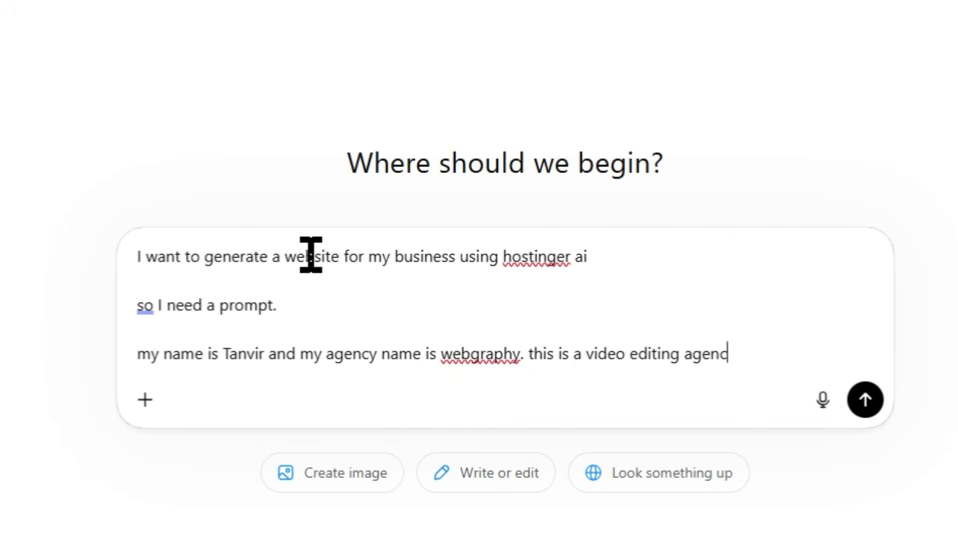
- Add the line "my favourite color is yellow so I need a combination of yellow color so that my site looks cool."
key("shift+Return")
type("my favourite color")
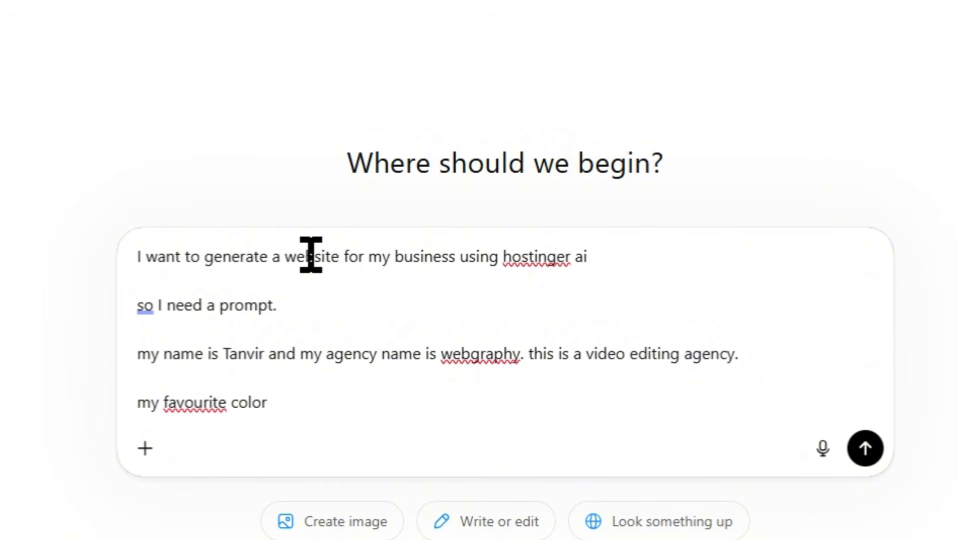
type(" is yellow so I ")
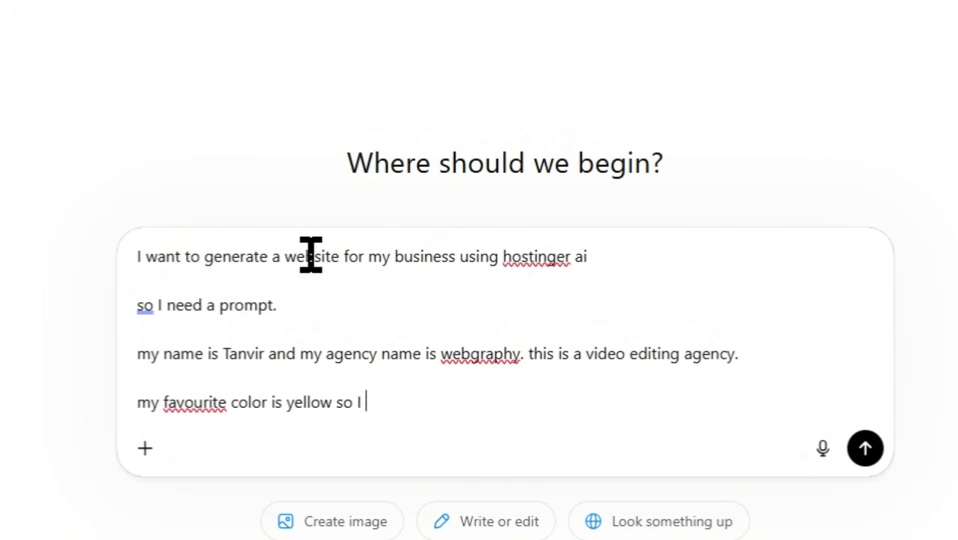
type("need a combination o")
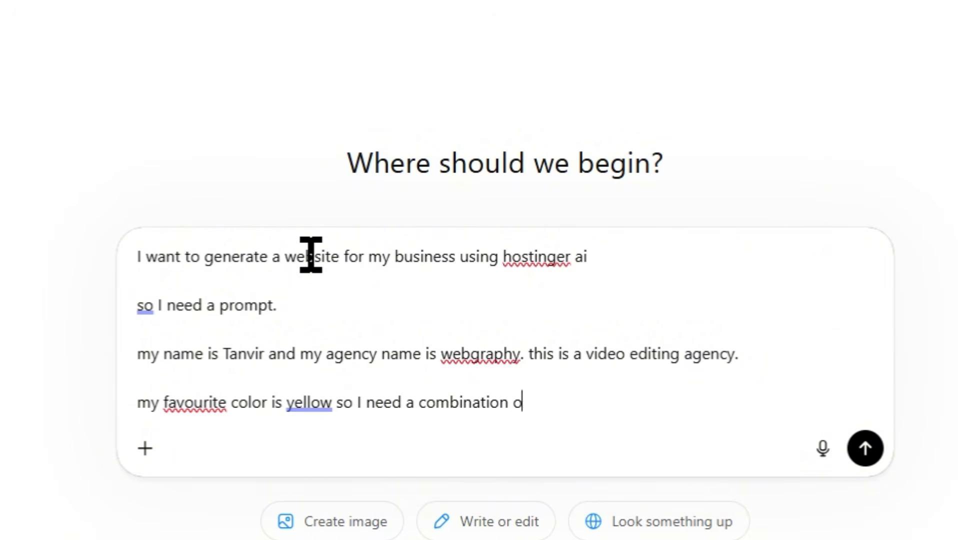
type("f yellow color so that")
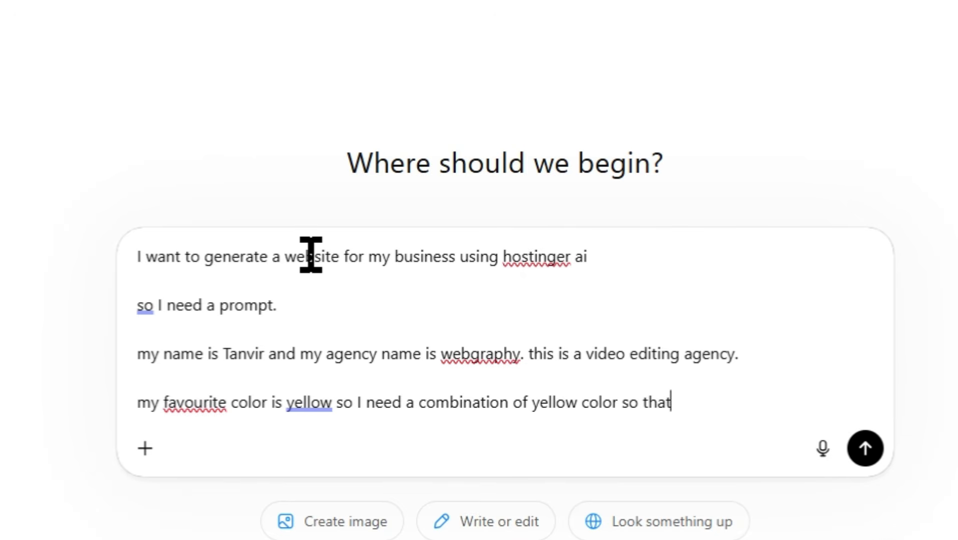
type(" my site loo")
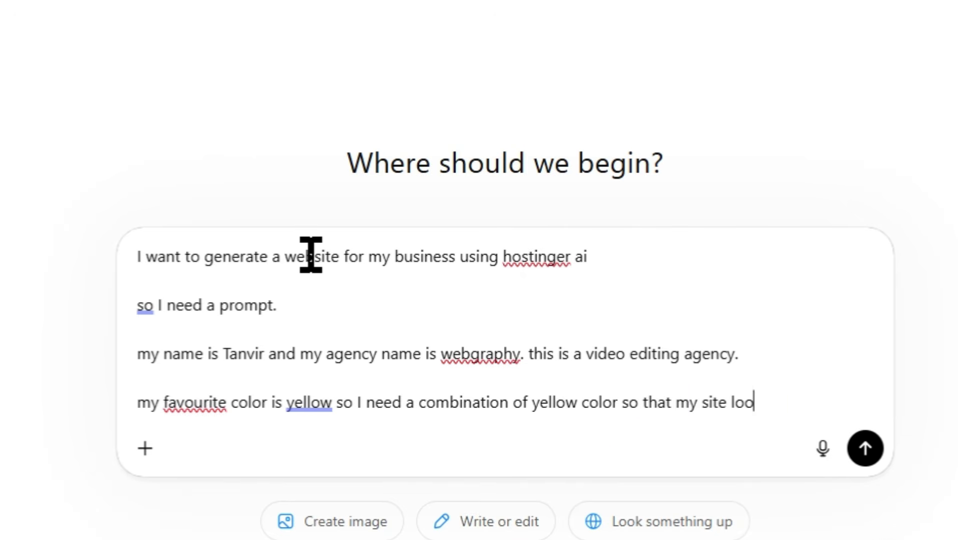
type("ks cool.")
- End the message with "now give me a prompt so that I can generate through hostinger ai" and send it
key("shift+Return")
type("now giv")
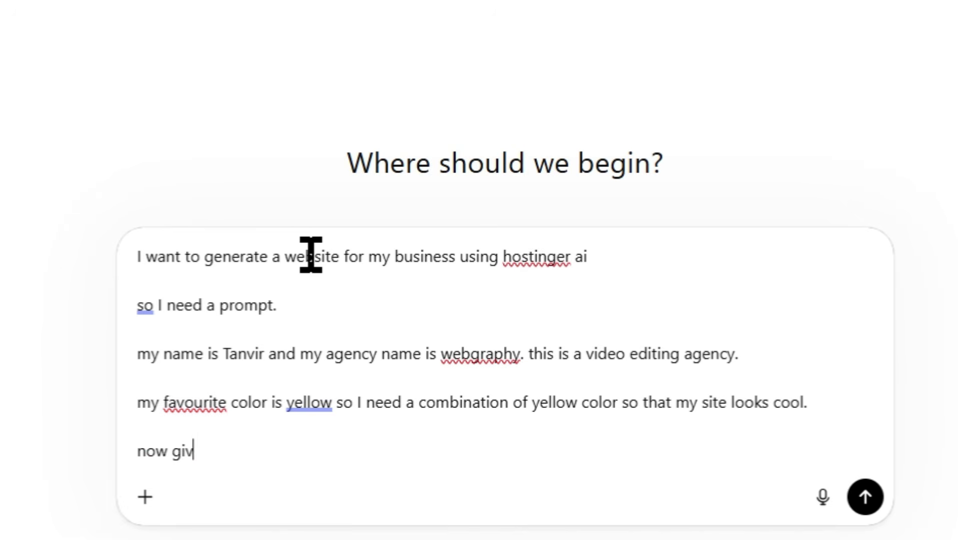
type("e me a prompt so that I cna ge")
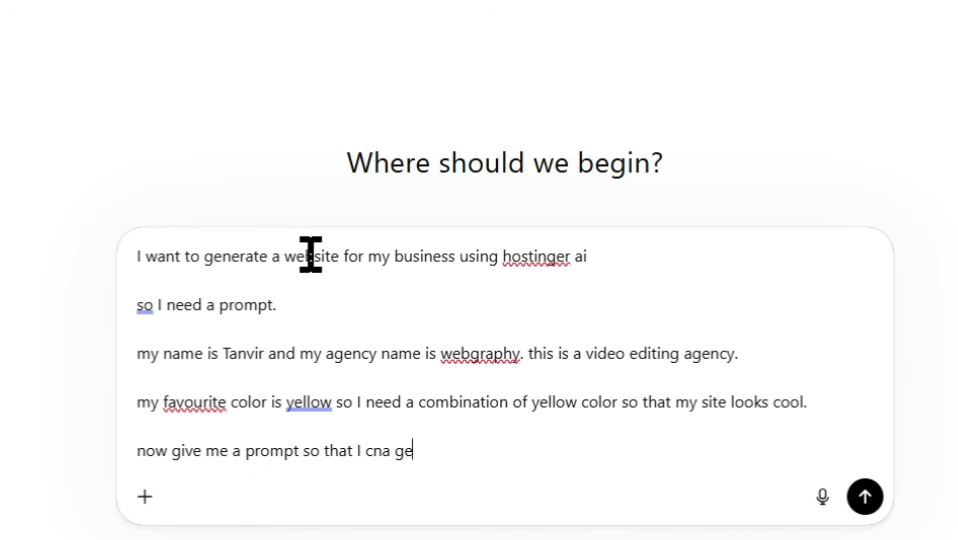
key("BackSpace")
key("BackSpace")
key("BackSpace")
key("BackSpace")
key("BackSpace")
type("an generate through hostinger ")
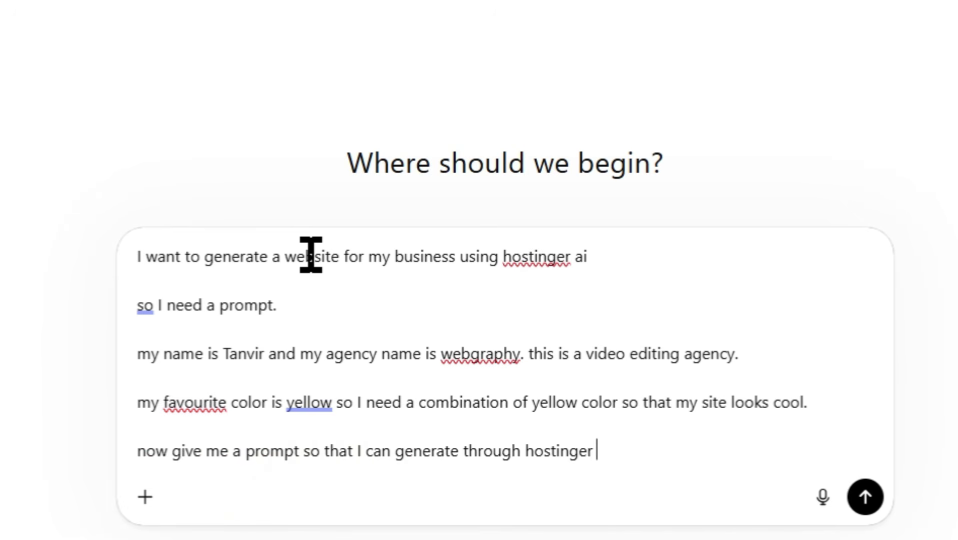
type("ai")
key("Return")
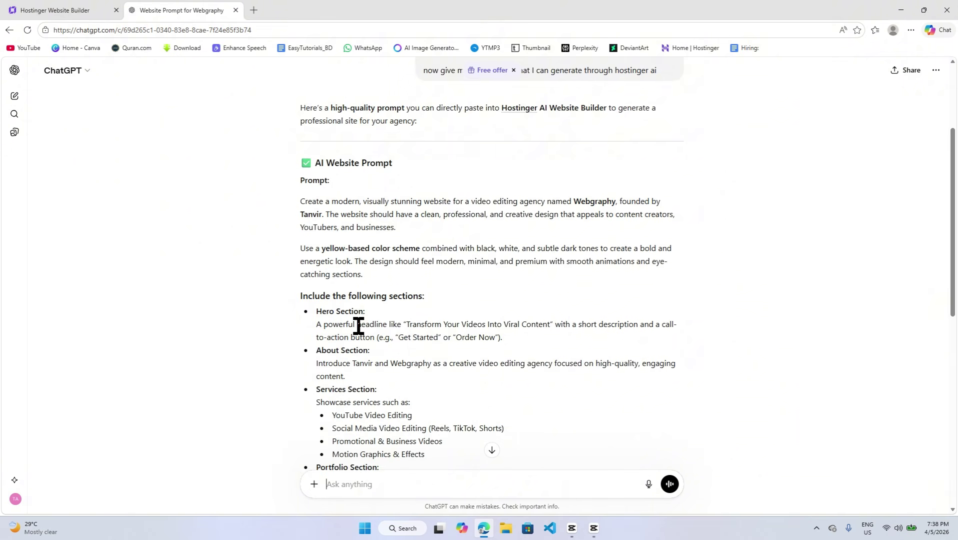
- Review the sections requested in the generated website prompt, including About, Services, Portfolio, Pricing and Contact
scroll(385, 358, "down", 4)
scroll(332, 274, "up", 5)
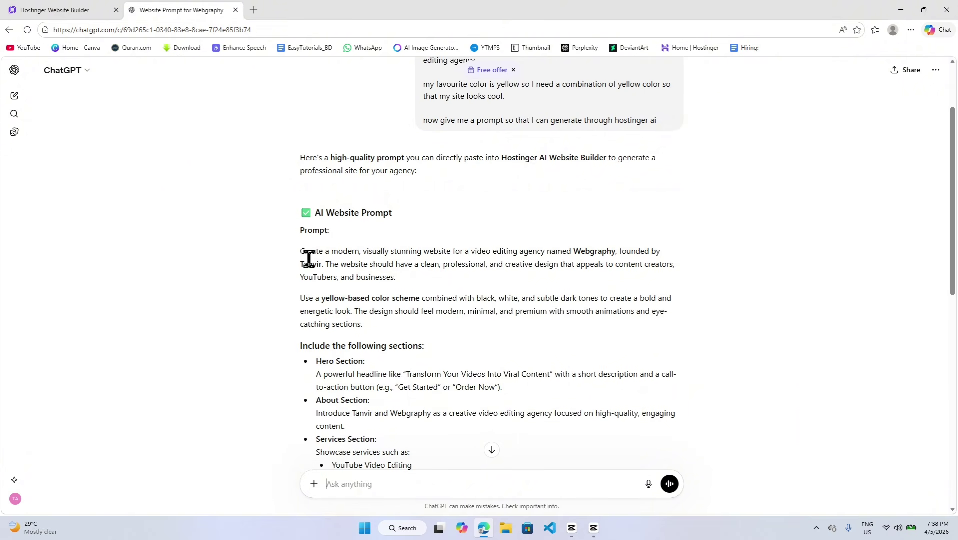
scroll(398, 359, "down", 1)
left_click_drag(322, 351, 369, 352)
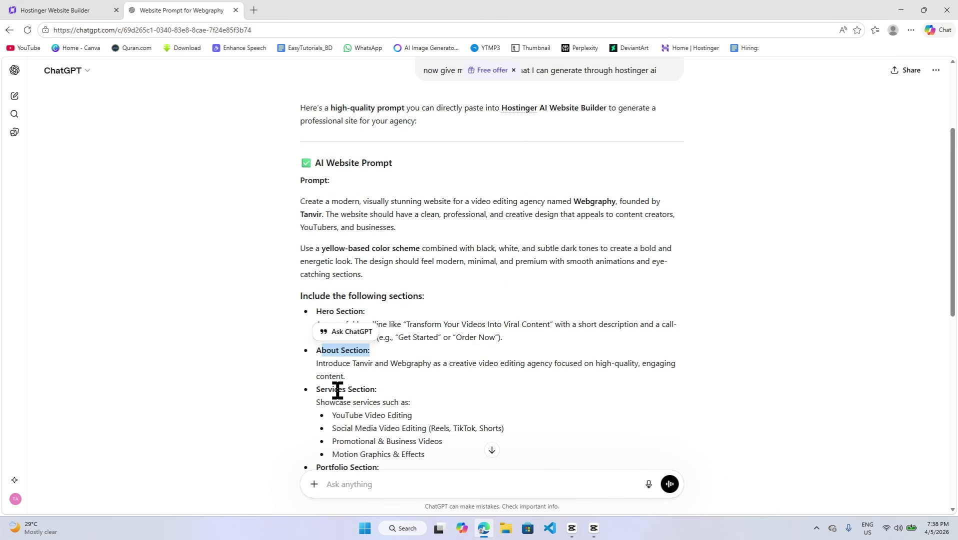
left_click_drag(335, 390, 405, 391)
scroll(401, 393, "down", 4)
scroll(408, 395, "down", 1)
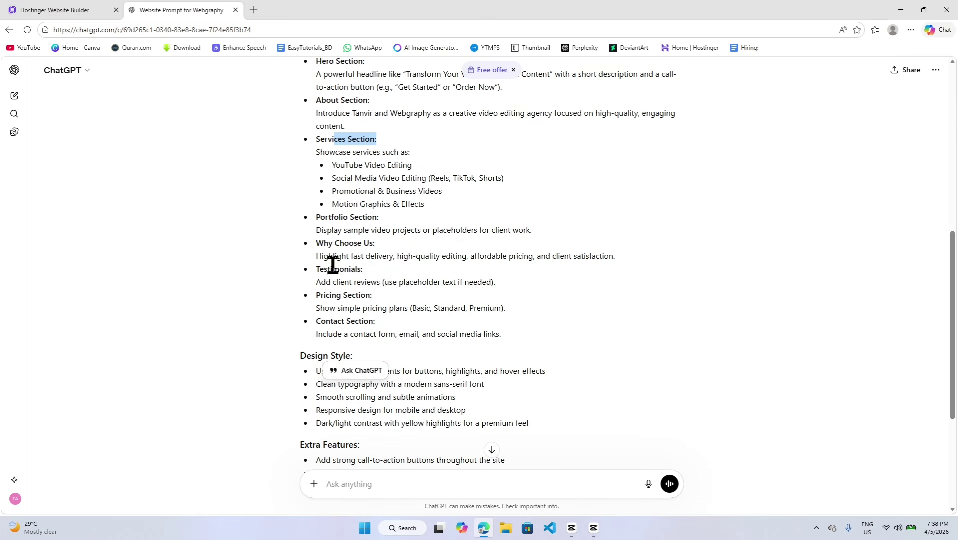
left_click_drag(328, 256, 376, 256)
left_click_drag(326, 216, 379, 217)
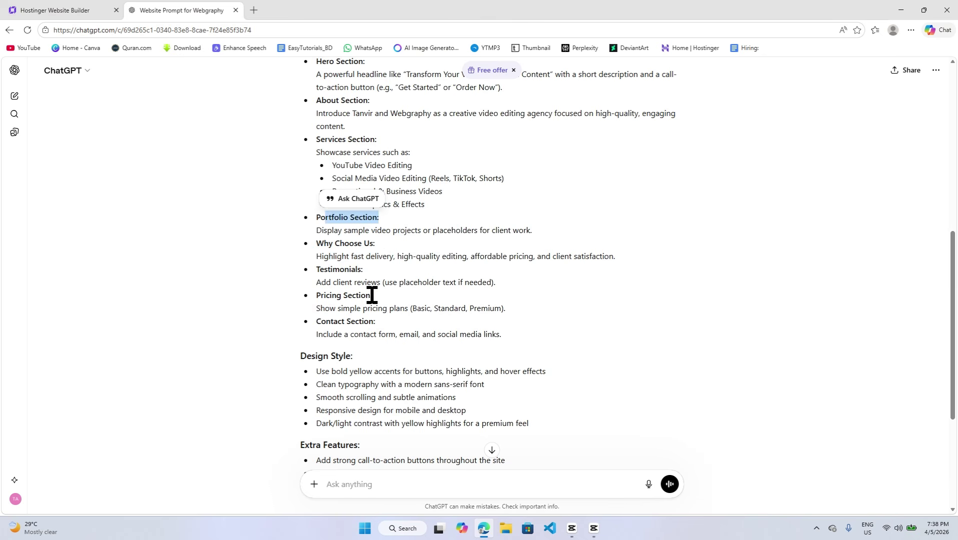
left_click_drag(317, 296, 374, 296)
left_click_drag(320, 322, 395, 326)
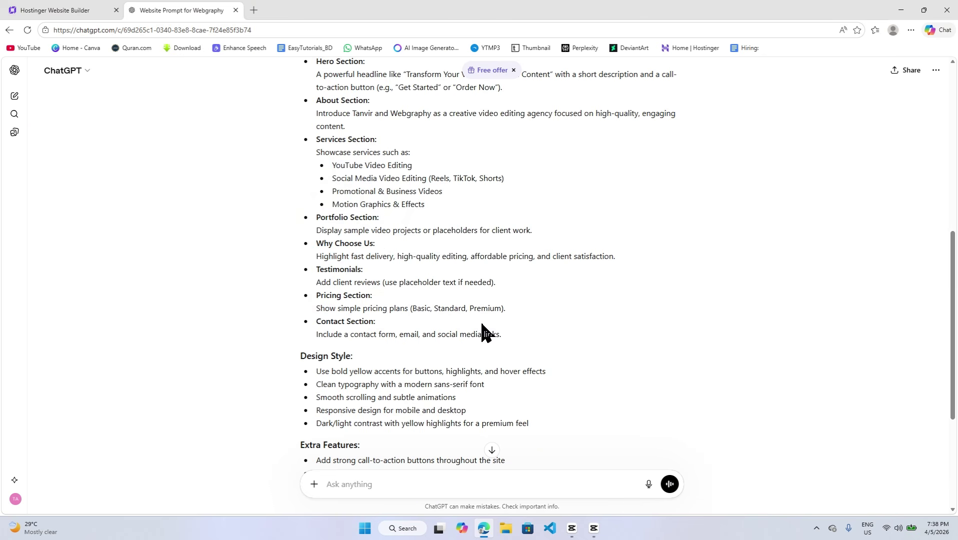
scroll(374, 274, "up", 4)
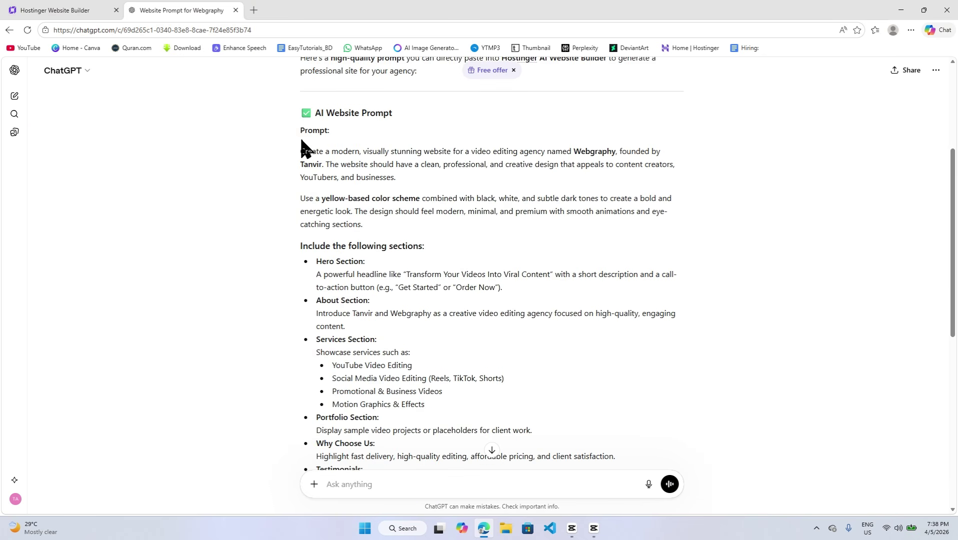
- Copy the generated website prompt from "Create a modern" through "Optimize for SEO and fast loading"
double_click(304, 152)
left_click_drag(299, 152, 471, 342)
scroll(427, 203, "down", 7)
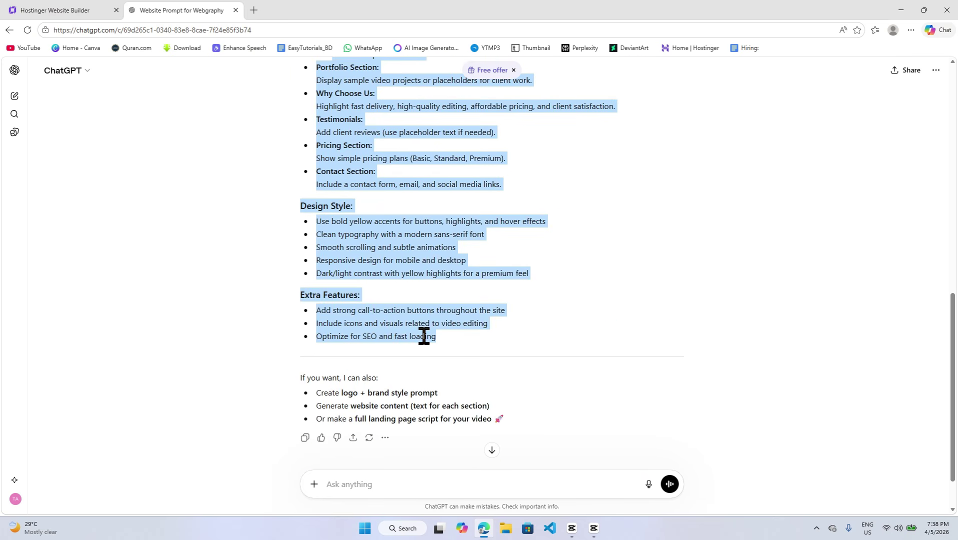
right_click(385, 336)
left_click(405, 148)
- Return to the Hostinger Website Builder and paste the copied prompt as the website description
left_click(105, 5)
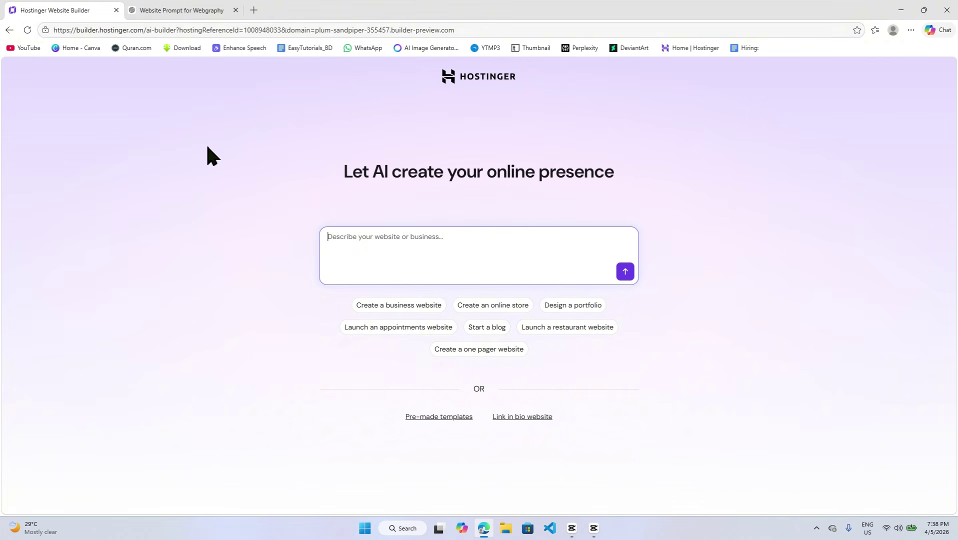
right_click(377, 236)
left_click(409, 330)
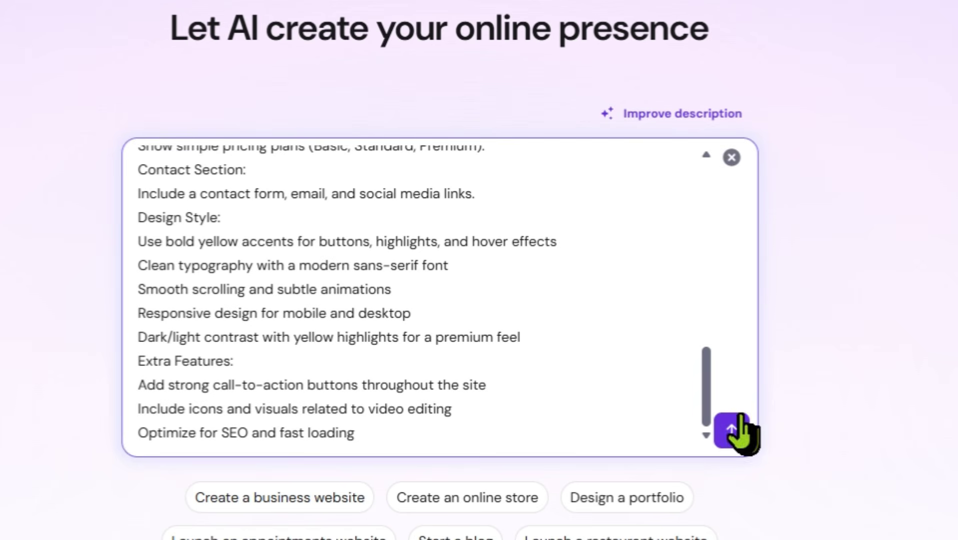
- Generate the website from the pasted description and look over the homepage preview from the hero section down
left_click(732, 430)
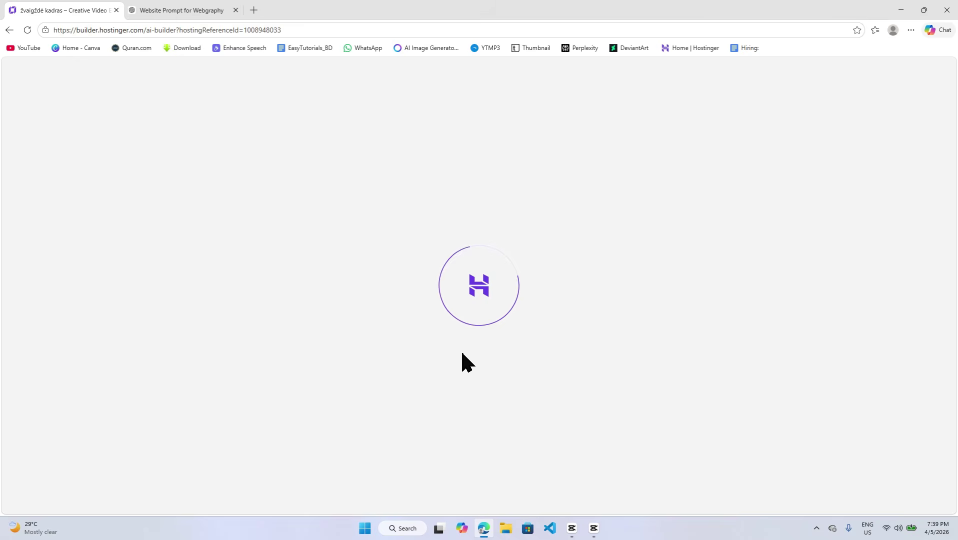
scroll(229, 218, "down", 10)
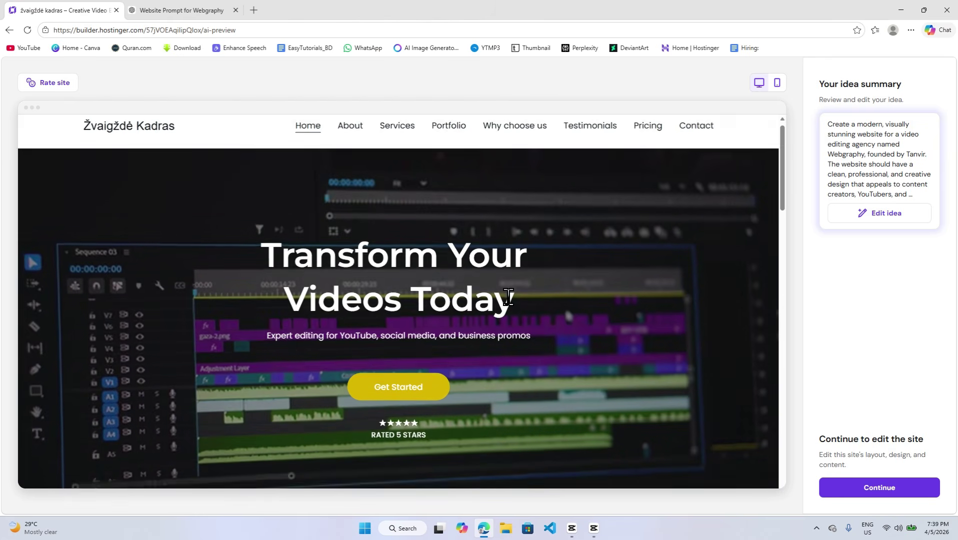
scroll(500, 317, "down", 10)
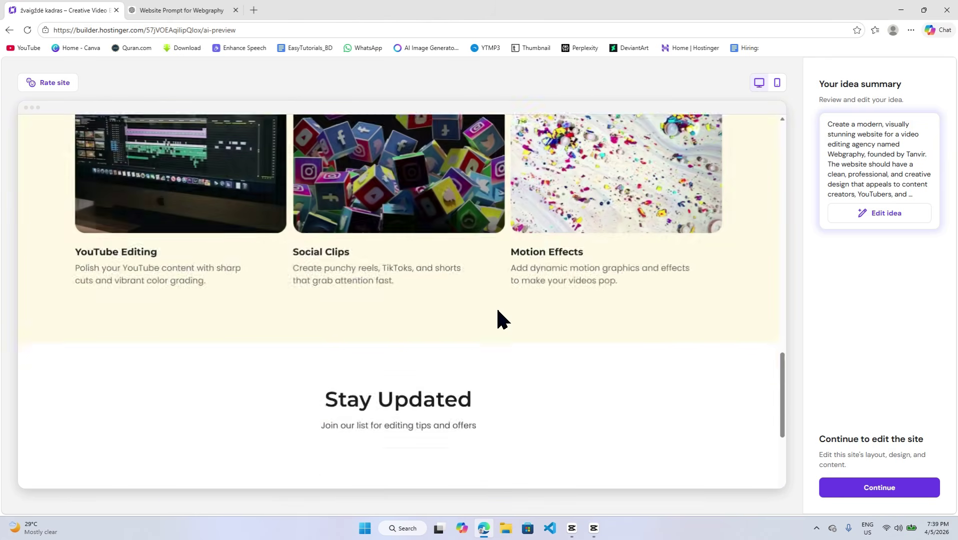
scroll(500, 318, "up", 12)
scroll(497, 313, "up", 10)
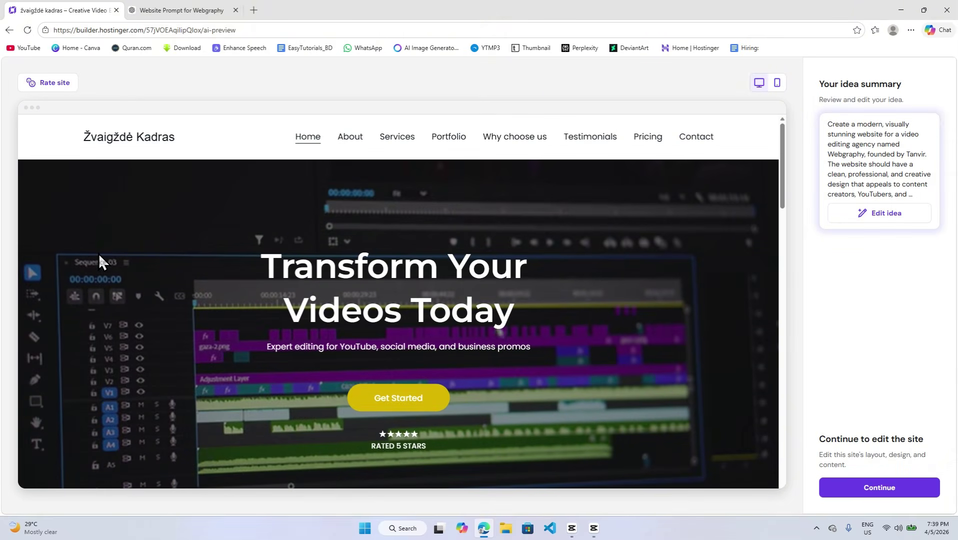
scroll(289, 307, "down", 3)
scroll(362, 304, "up", 4)
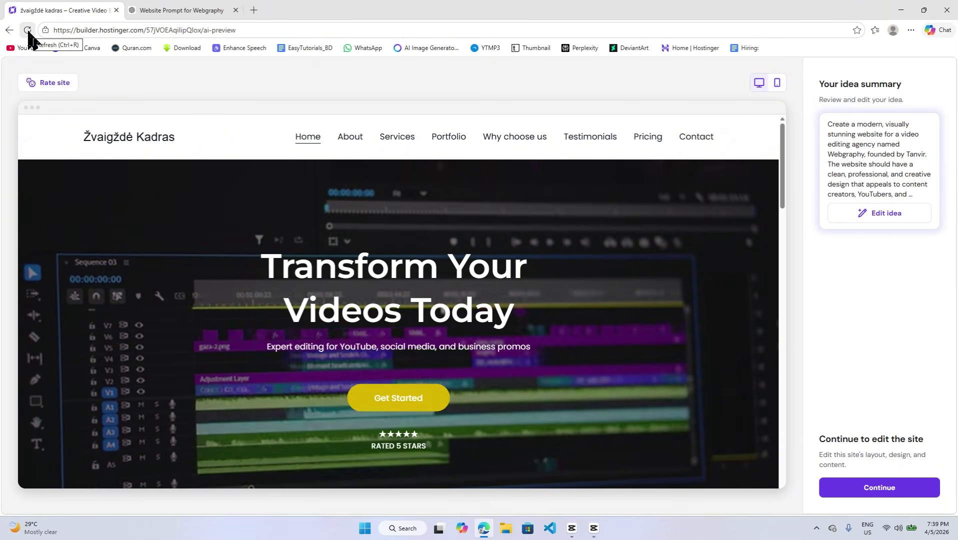
left_click(27, 31)
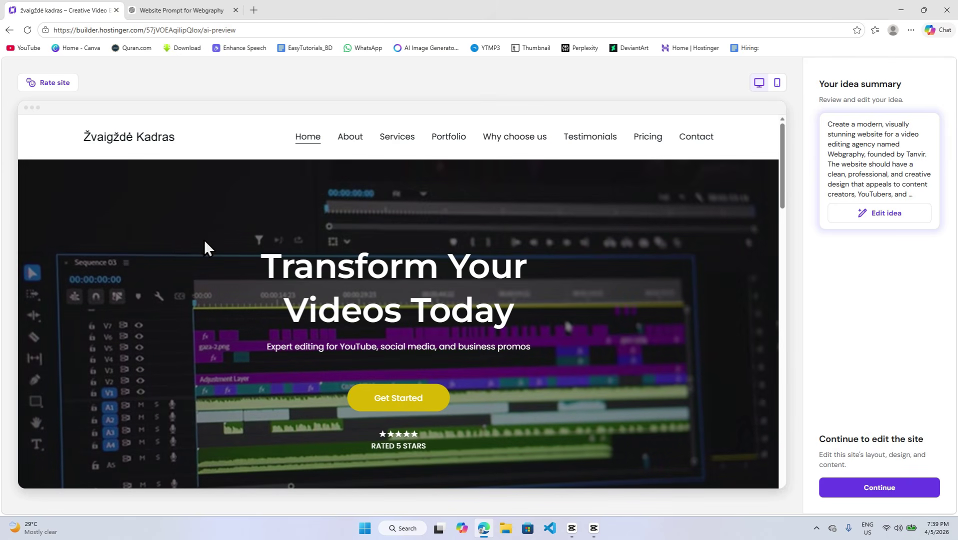
scroll(180, 286, "down", 2)
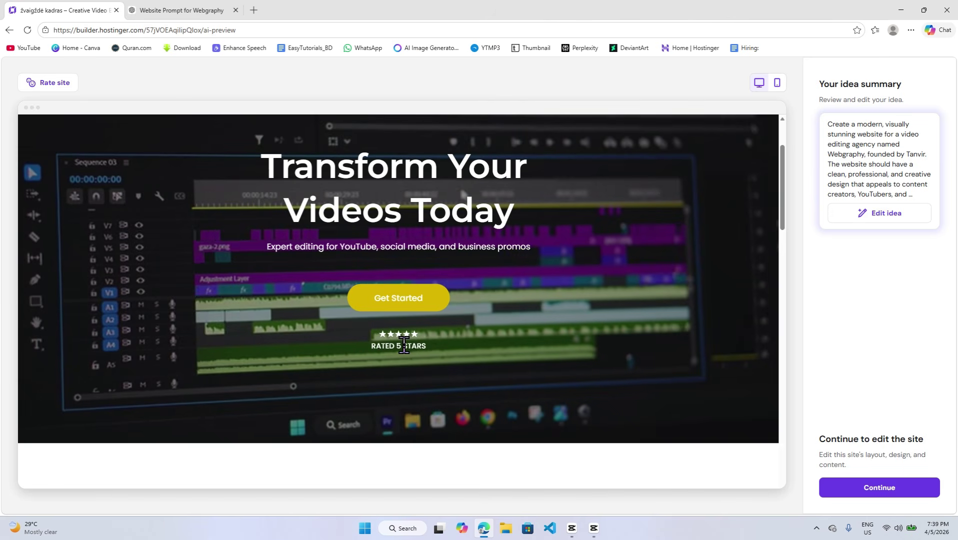
scroll(405, 311, "up", 2)
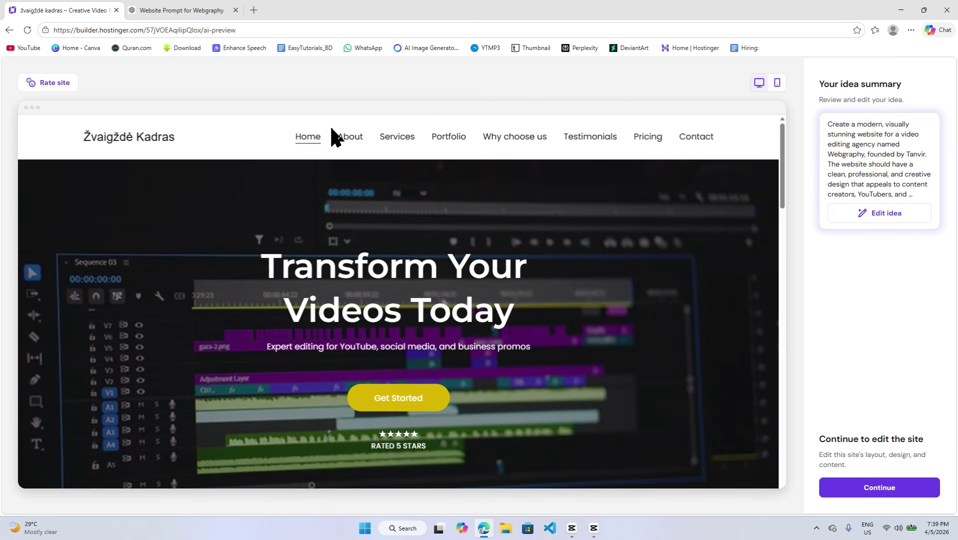
- Open the About page in the site preview and look through it down to the Contact footer
left_click(347, 140)
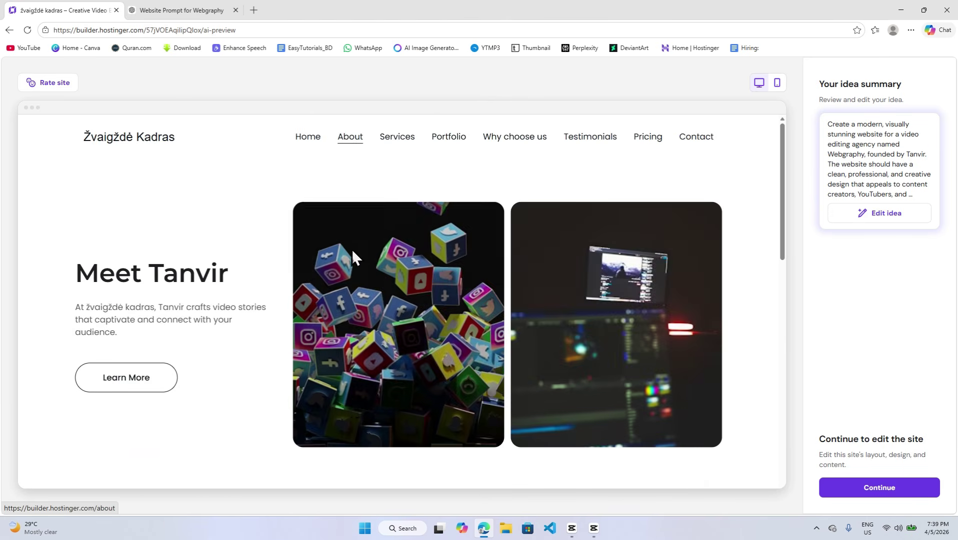
scroll(351, 256, "down", 5)
scroll(351, 256, "down", 1)
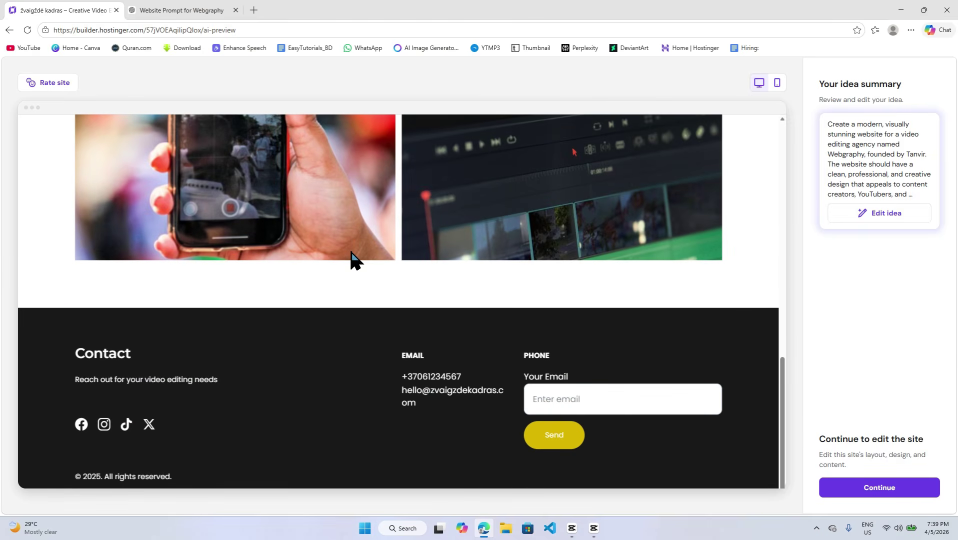
scroll(287, 390, "up", 2)
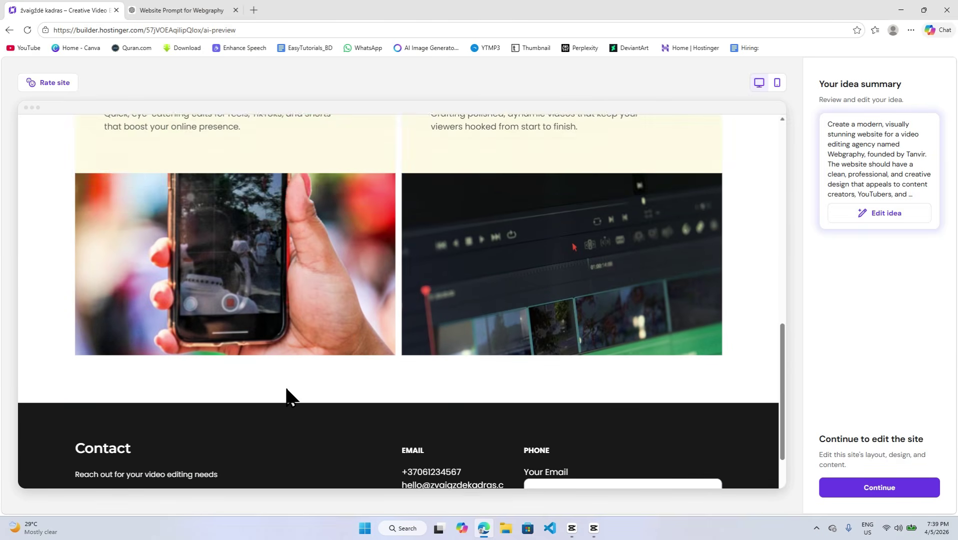
scroll(292, 392, "down", 2)
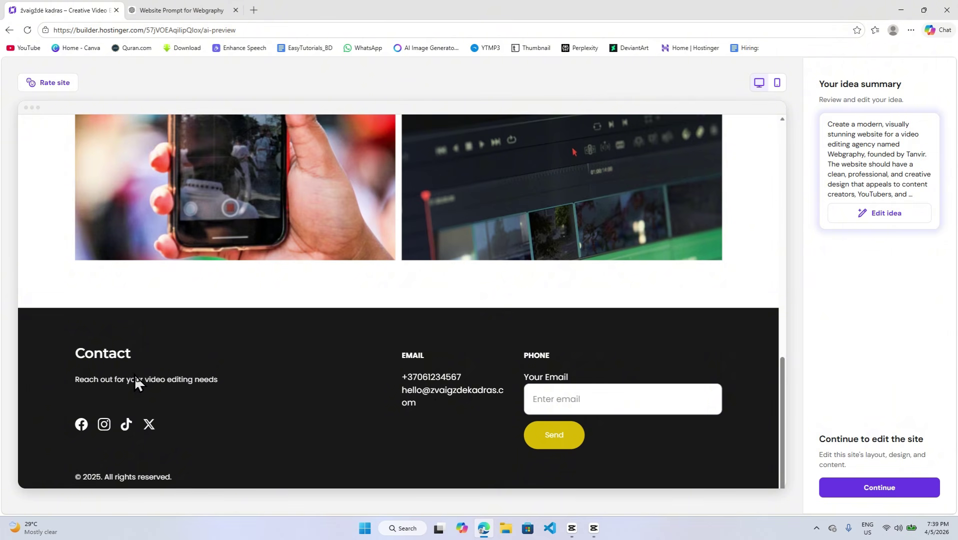
- Try out the email field and Send button of the Contact footer without entering an address
left_click(554, 401)
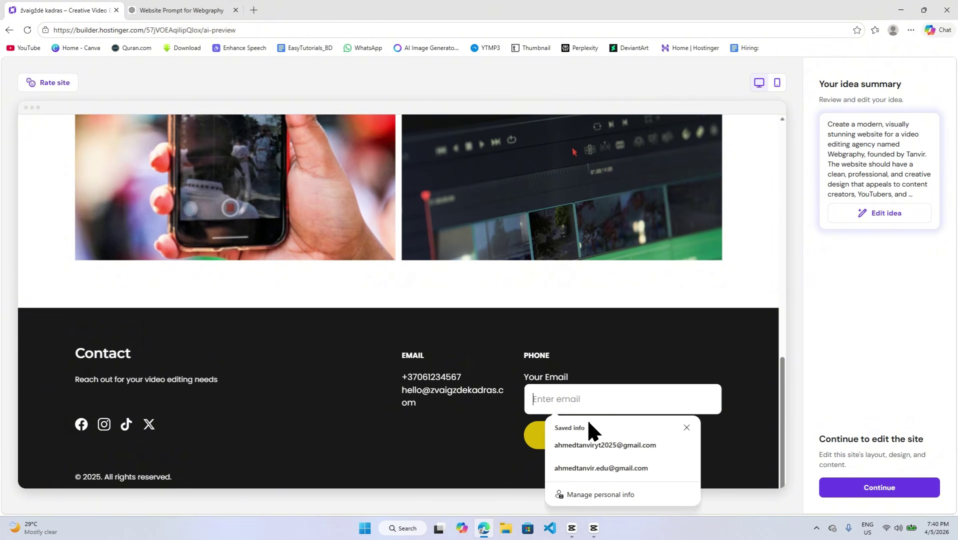
left_click(375, 463)
left_click(627, 403)
left_click(550, 438)
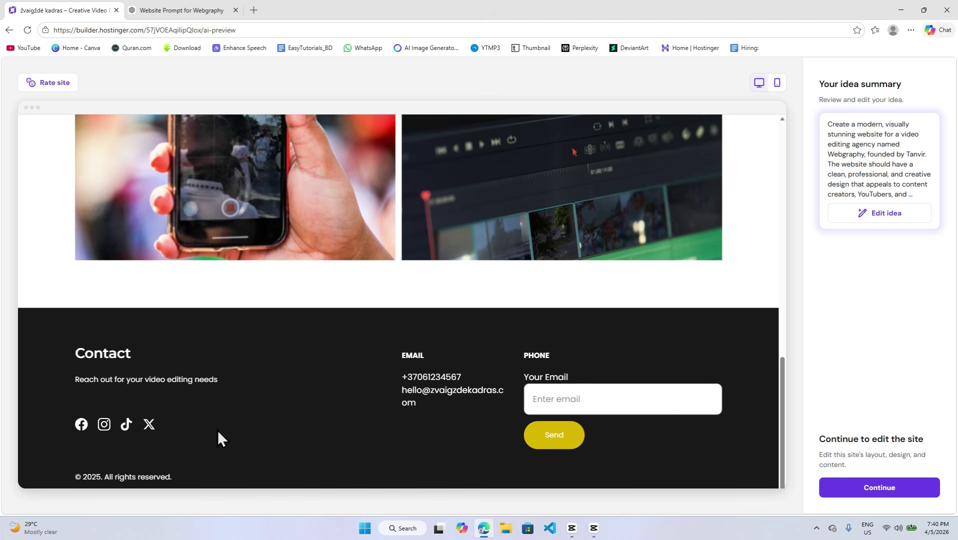
- Open the Services page in the site preview and look through its video editing services
scroll(218, 430, "up", 15)
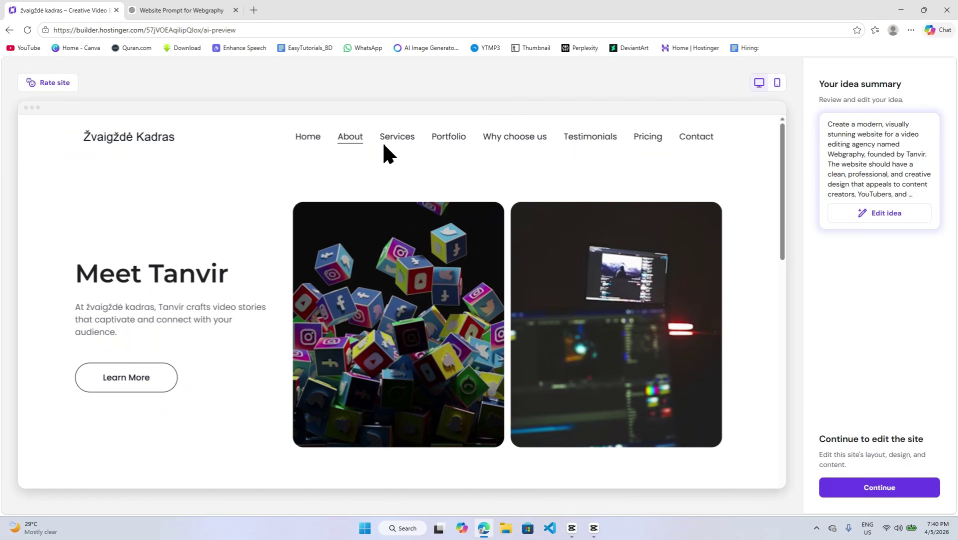
left_click(393, 139)
scroll(363, 285, "down", 15)
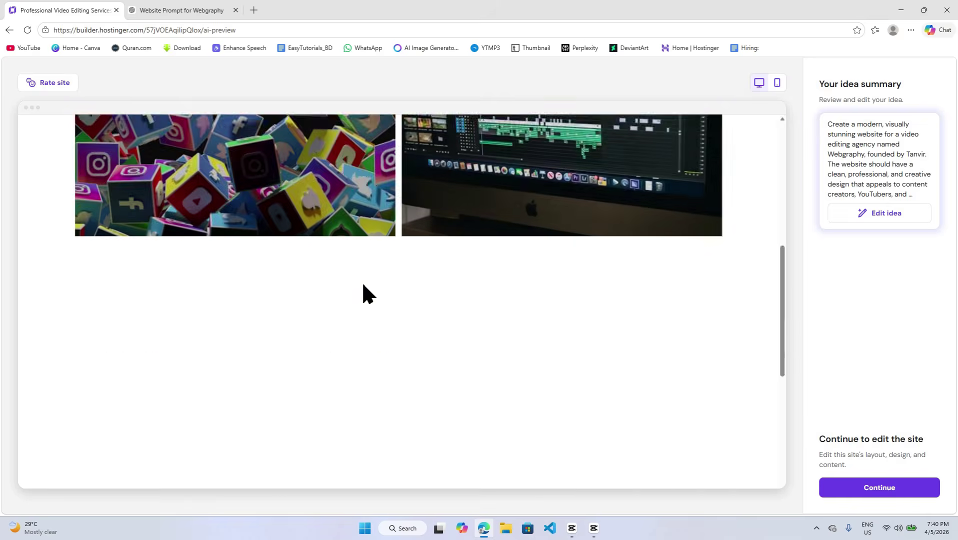
scroll(364, 289, "up", 15)
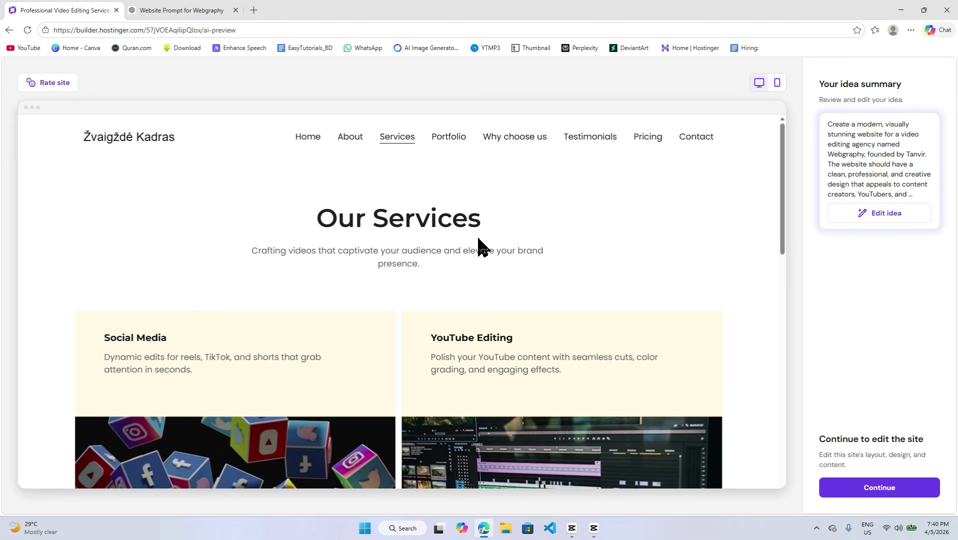
- Open the Portfolio page in the site preview and look through the project galleries
left_click(448, 136)
scroll(416, 265, "down", 5)
scroll(417, 276, "down", 5)
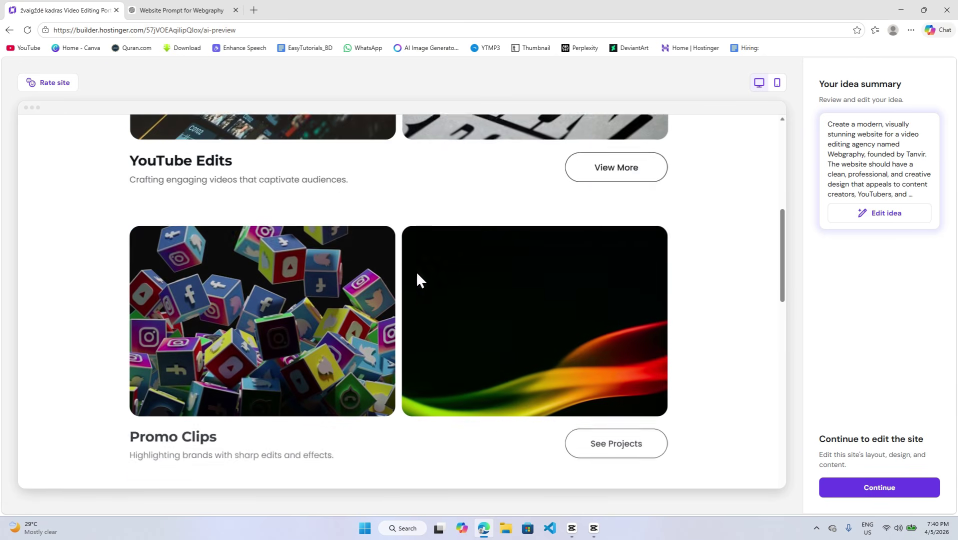
scroll(496, 298, "up", 8)
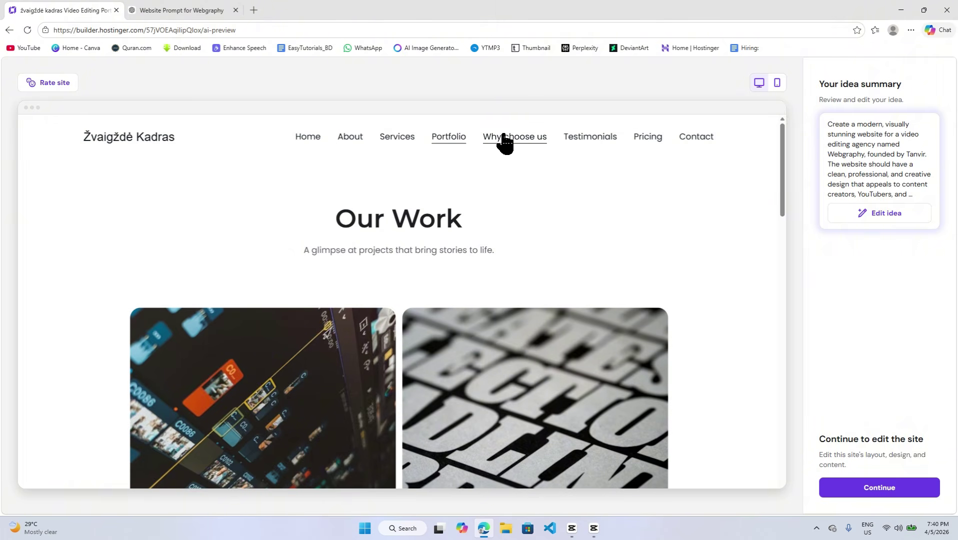
- Open the Why choose us page in the site preview and look through it to the footer
left_click(500, 135)
scroll(453, 280, "down", 5)
scroll(447, 275, "down", 5)
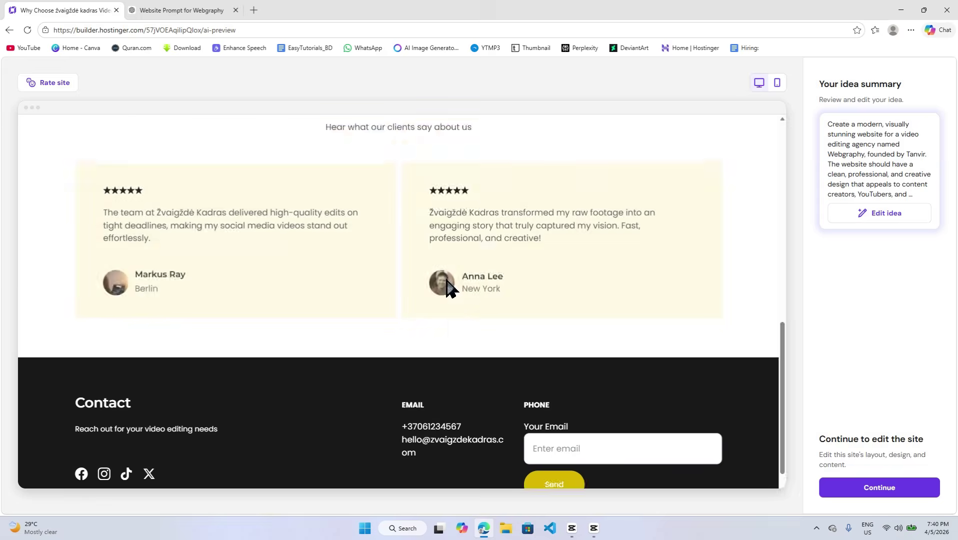
scroll(450, 285, "up", 8)
- Open the Testimonials page, then the Pricing page, and look through the Pricing page down to its footer
left_click(588, 138)
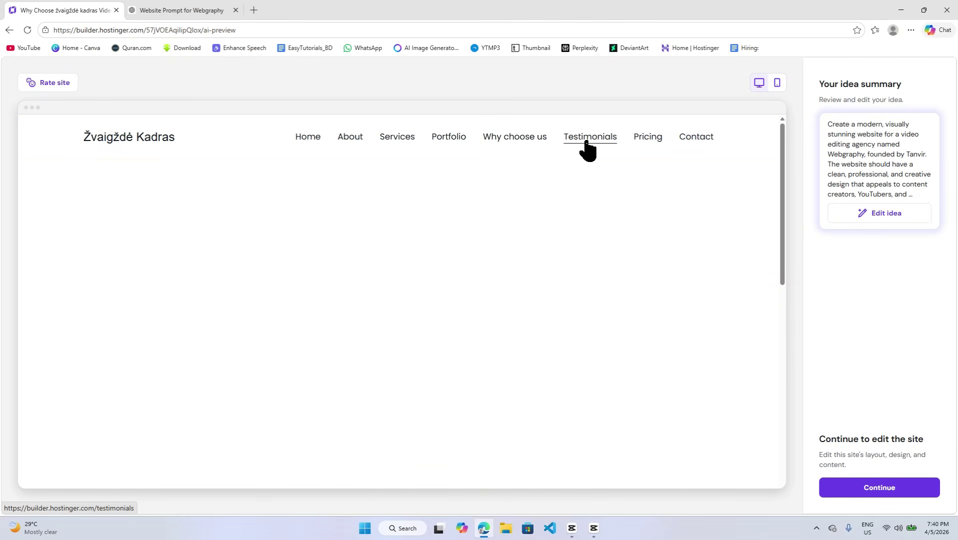
left_click(646, 140)
scroll(413, 257, "down", 5)
scroll(413, 256, "down", 4)
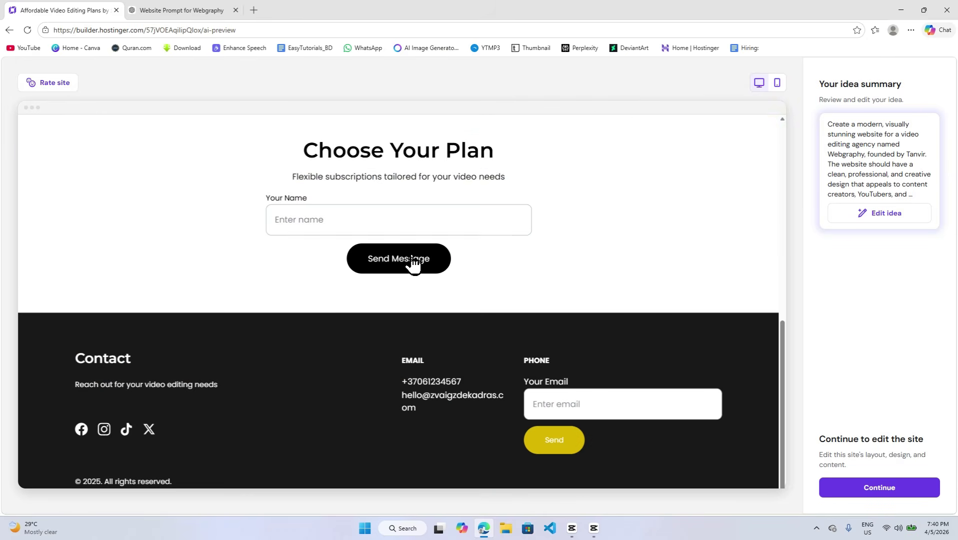
scroll(538, 290, "up", 8)
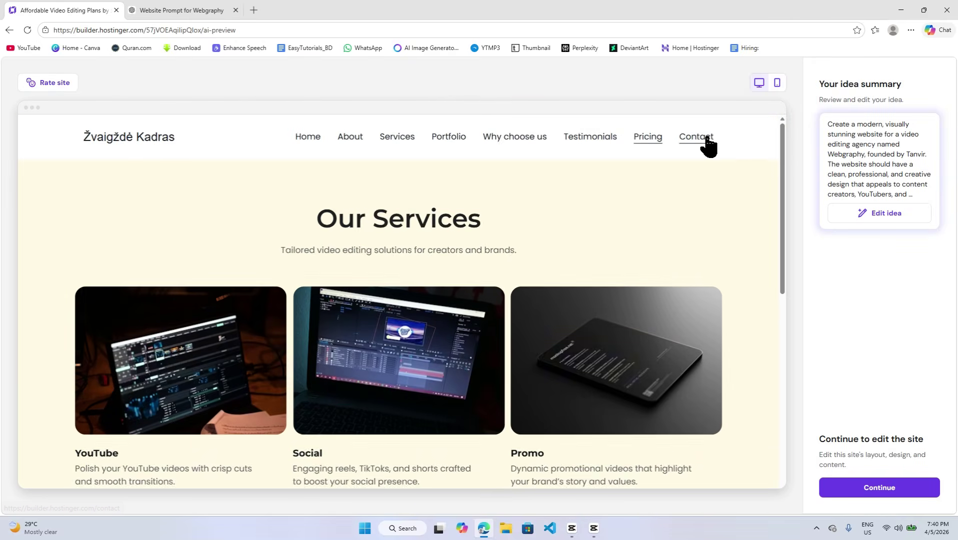
- Open the Contact page in the site preview and look over its message and newsletter forms
left_click(700, 137)
scroll(401, 282, "down", 7)
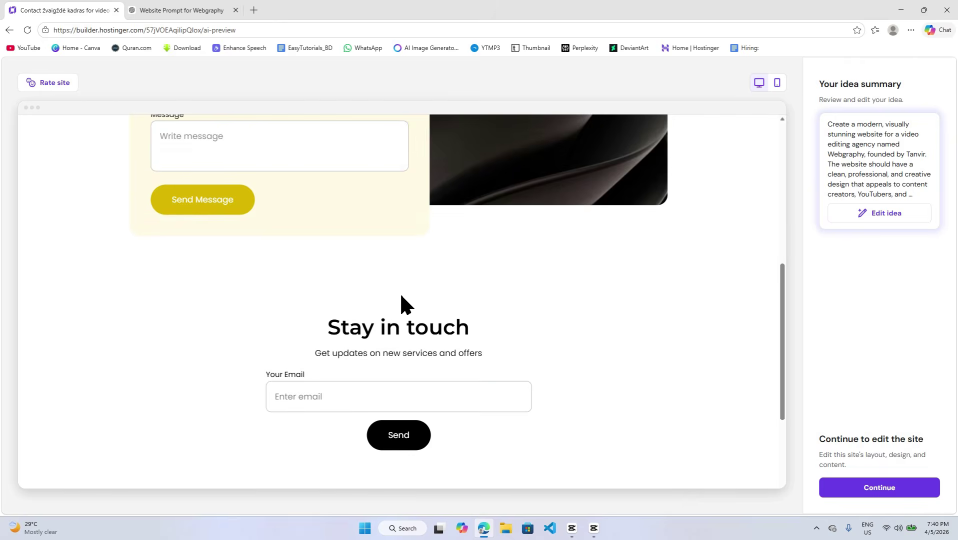
scroll(402, 295, "up", 2)
scroll(400, 298, "up", 5)
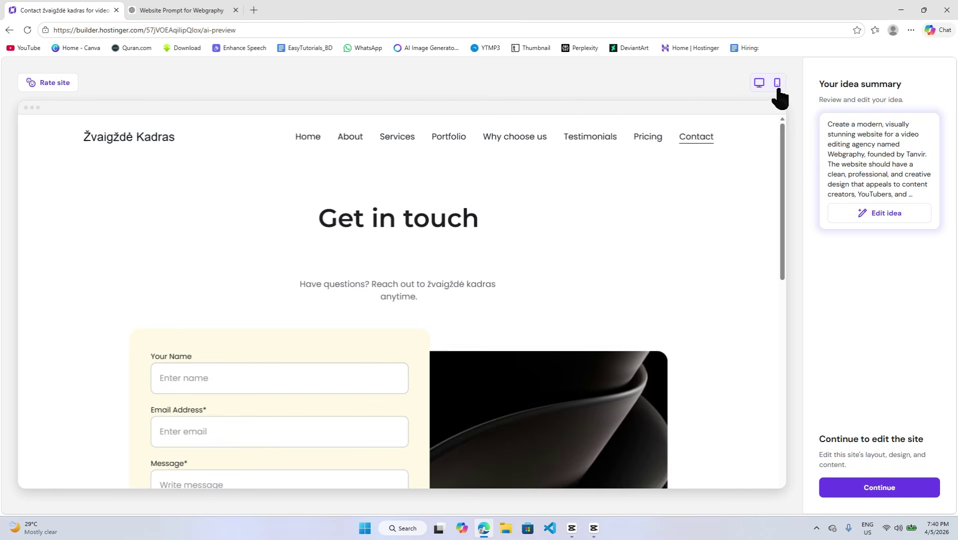
- Switch the preview to the mobile layout and look through the whole Contact page
left_click(778, 83)
scroll(449, 261, "down", 4)
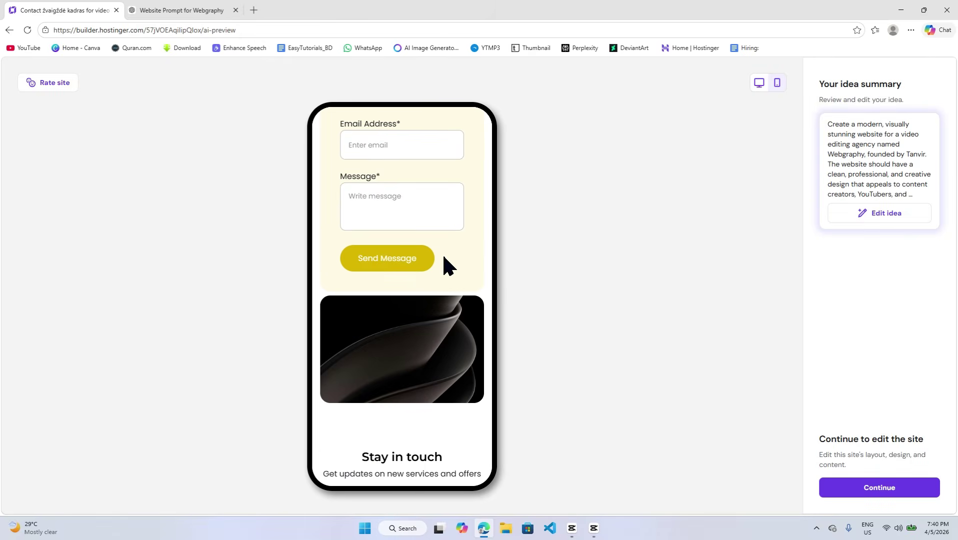
scroll(444, 258, "down", 9)
scroll(446, 264, "up", 12)
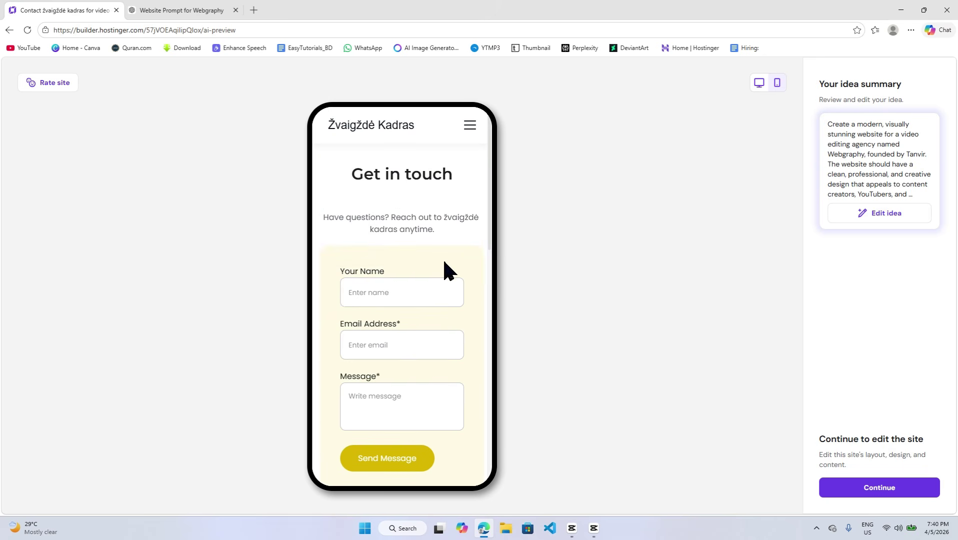
- Navigate to the About page in the mobile preview and return to the desktop layout to view the page's end
left_click(472, 128)
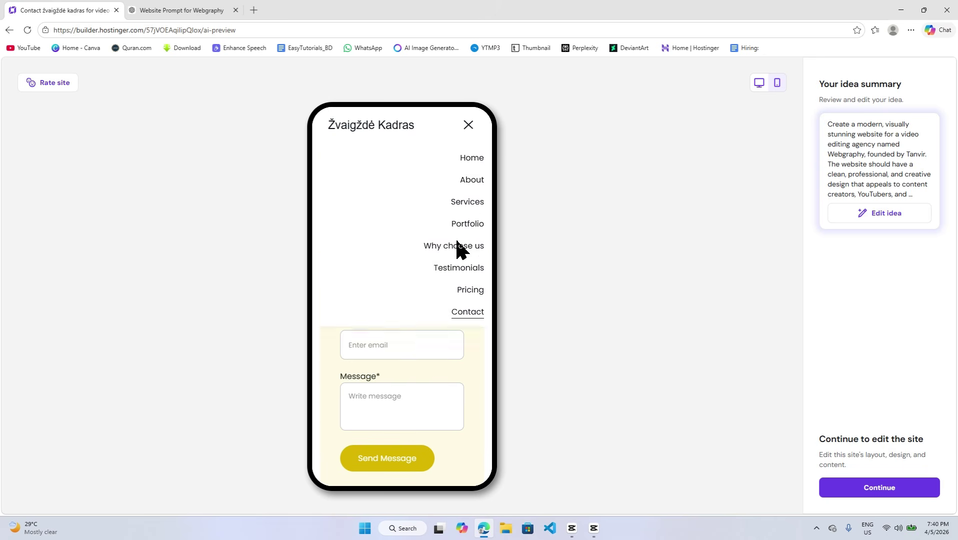
left_click(472, 179)
scroll(420, 300, "down", 5)
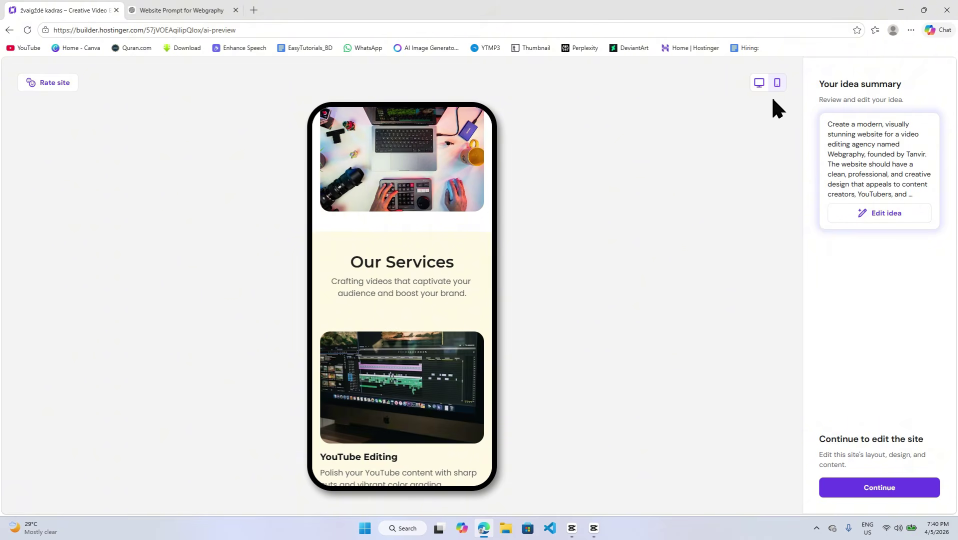
left_click(759, 83)
scroll(614, 310, "down", 10)
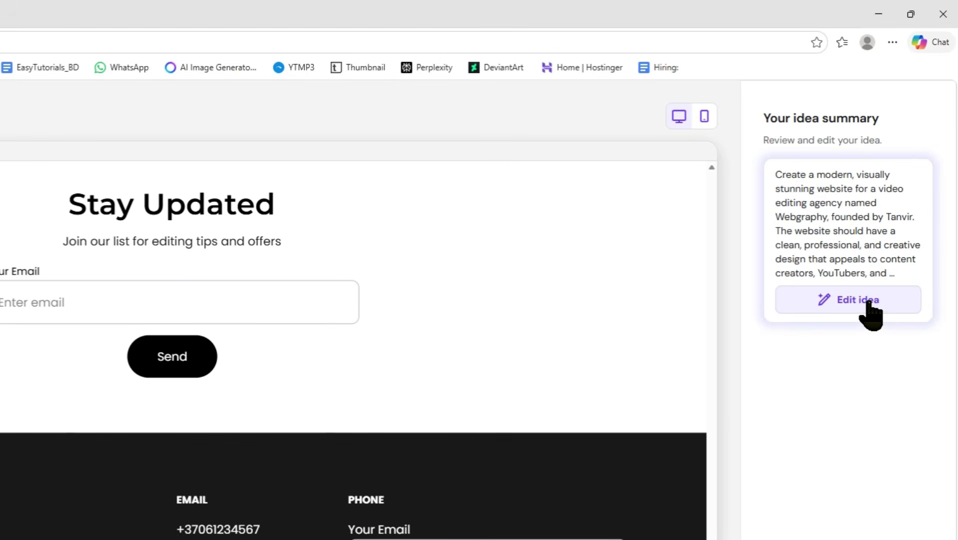
- Open the website idea for fine-tuning, review the full prompt and close it without changes
left_click(892, 221)
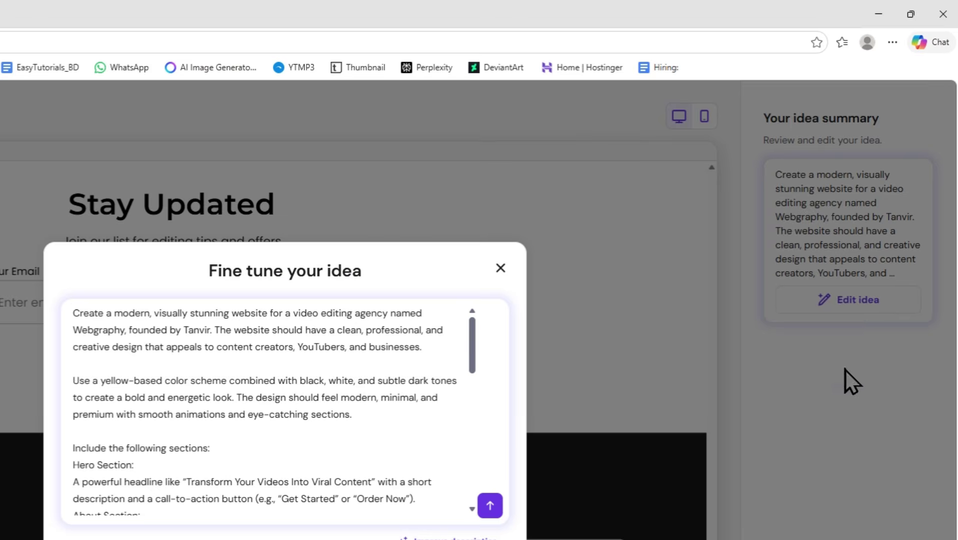
scroll(404, 437, "down", 10)
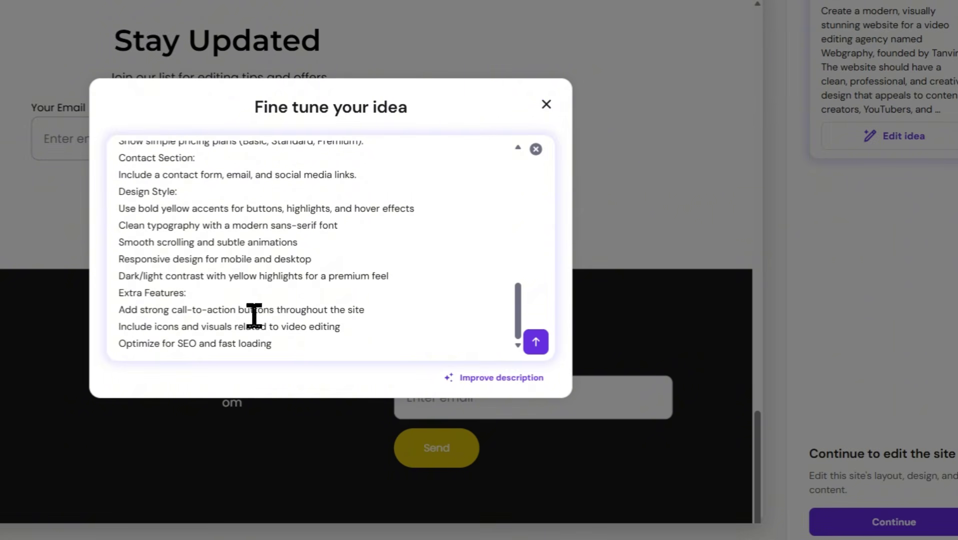
left_click(546, 104)
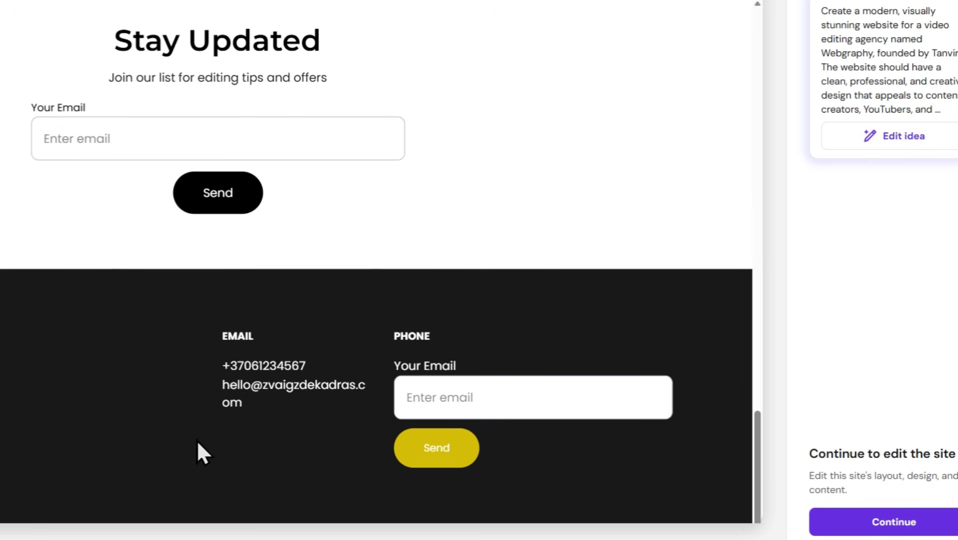
left_click(917, 136)
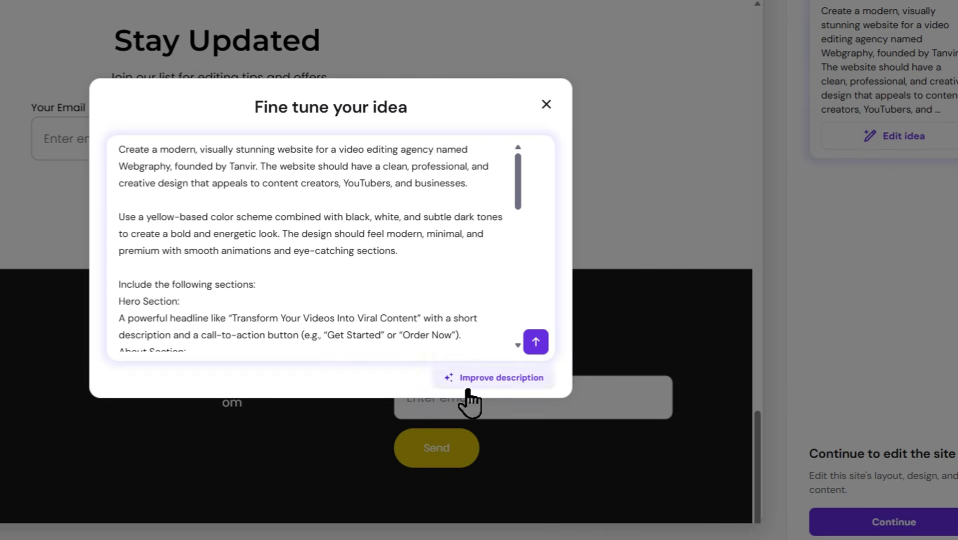
left_click(549, 110)
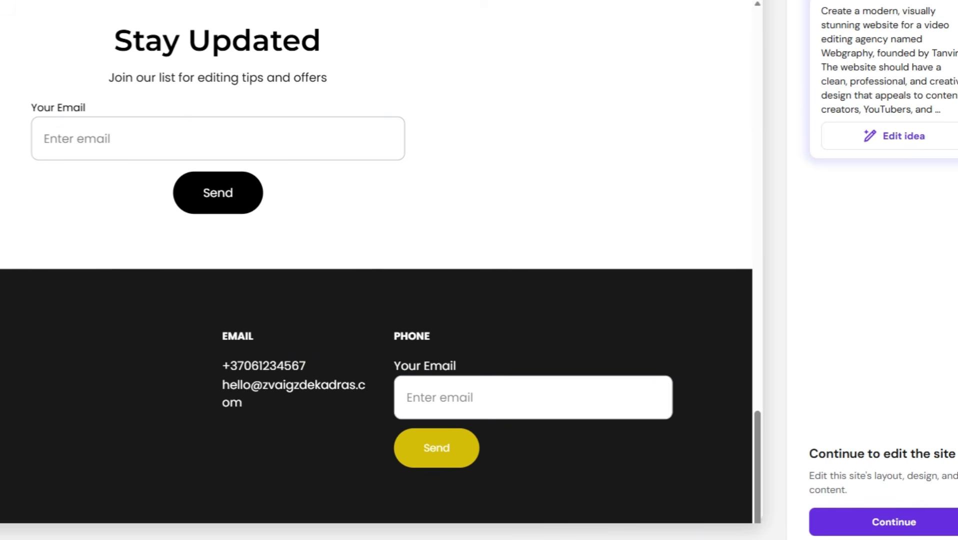
- Continue to the site editor and look through the Home page's sections from the hero to the footer
left_click(885, 525)
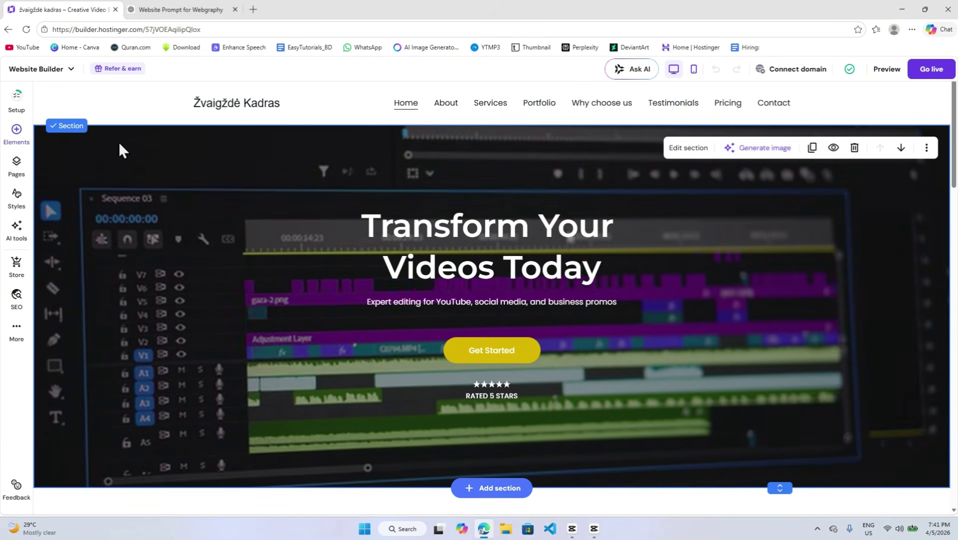
scroll(346, 278, "down", 10)
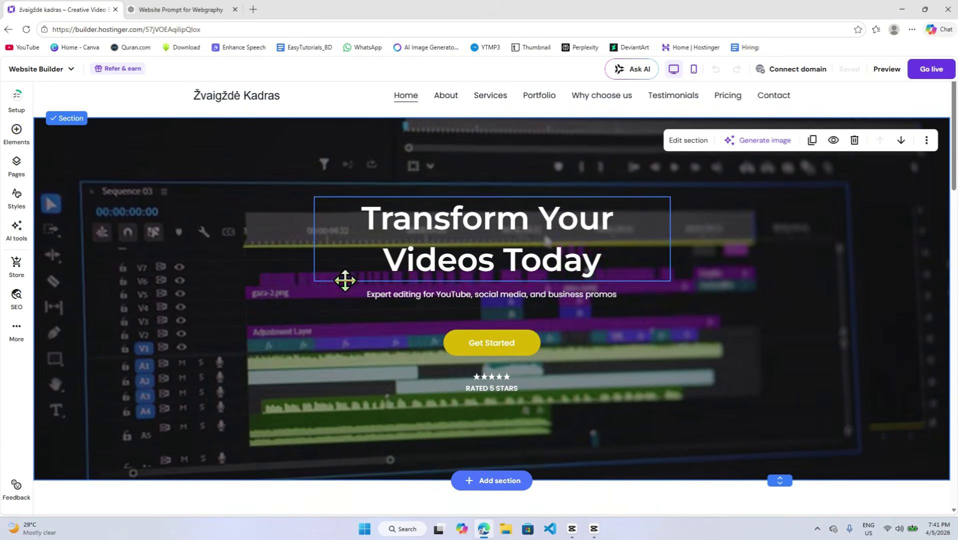
scroll(347, 286, "down", 8)
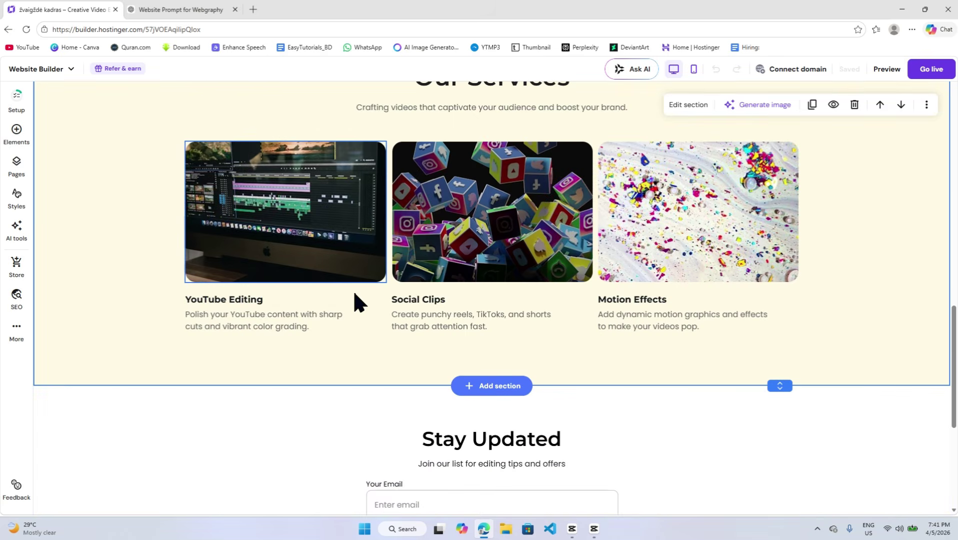
scroll(509, 321, "down", 3)
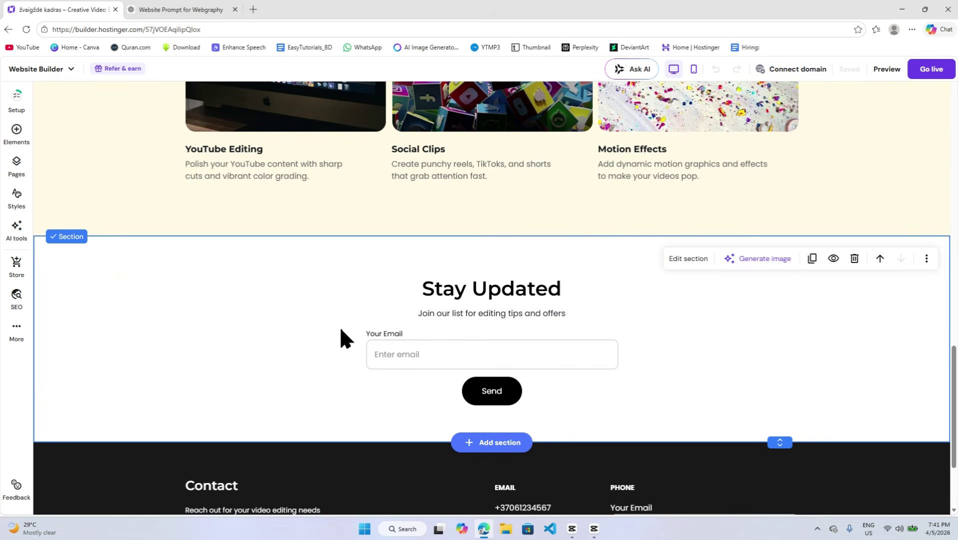
scroll(245, 355, "up", 7)
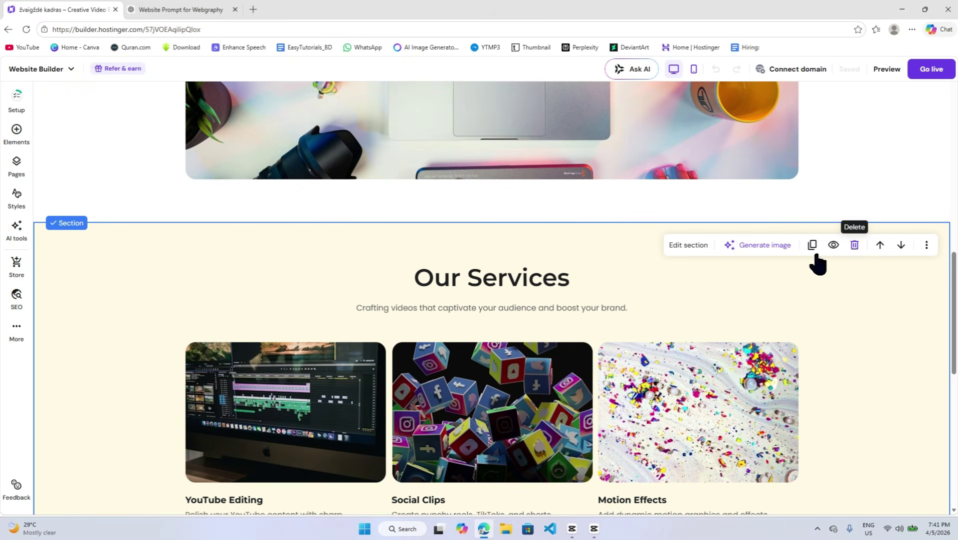
- Look through the elements that can be added to the page and close the list
left_click(23, 135)
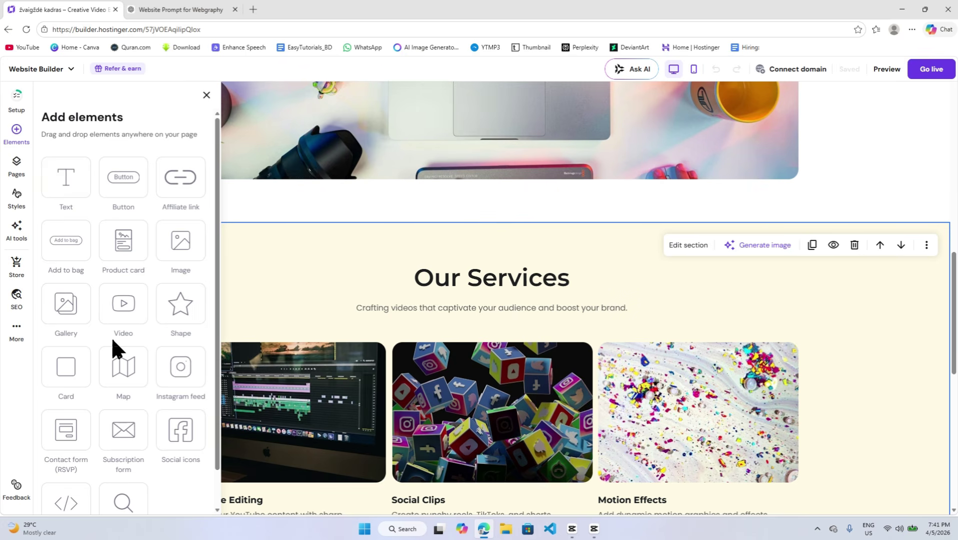
scroll(116, 343, "down", 1)
scroll(383, 335, "up", 15)
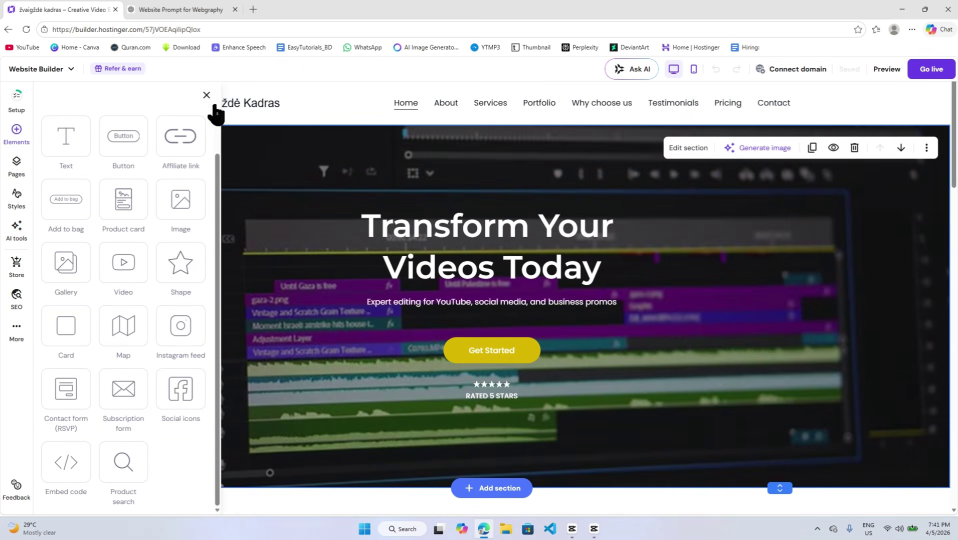
left_click(207, 97)
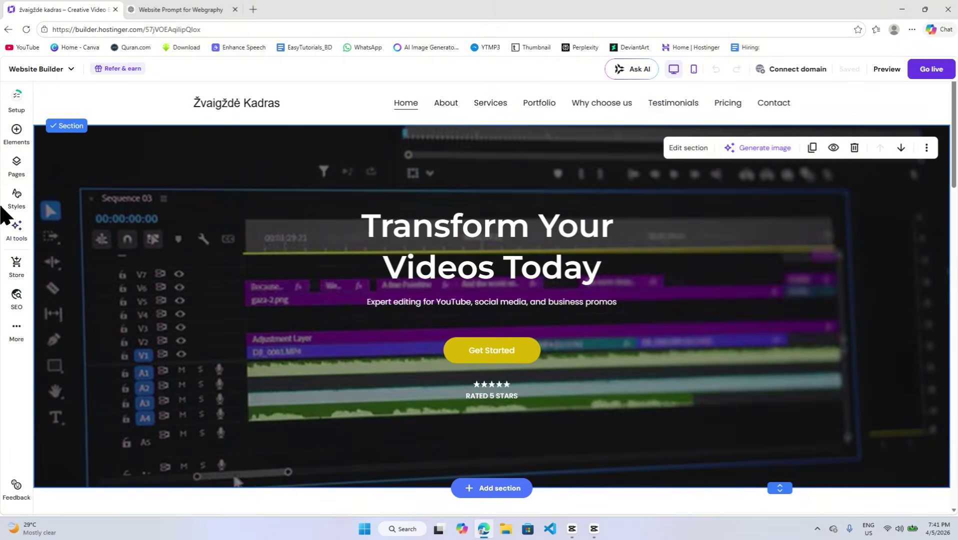
- Review the site's pages and navigation list, including hidden pages, and check the AI tools
left_click(17, 168)
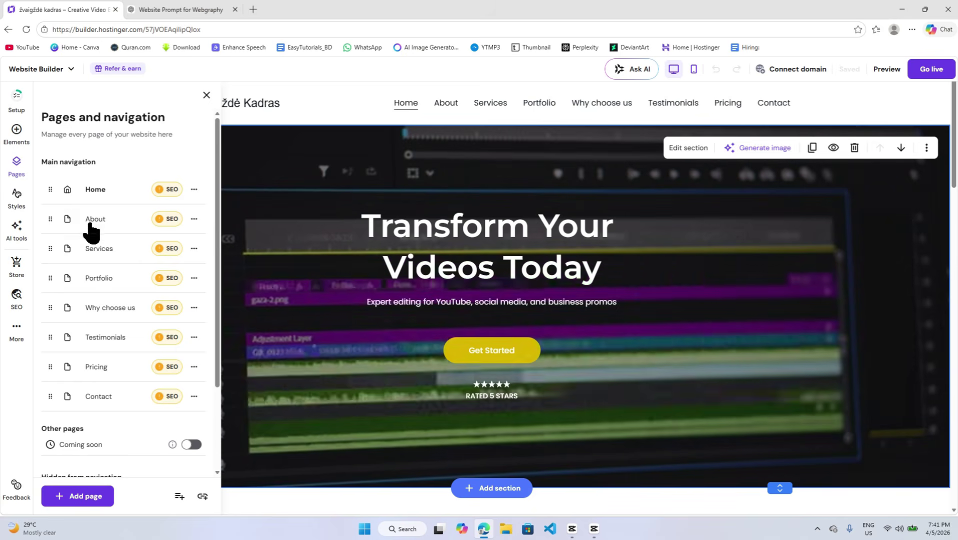
scroll(99, 300, "down", 2)
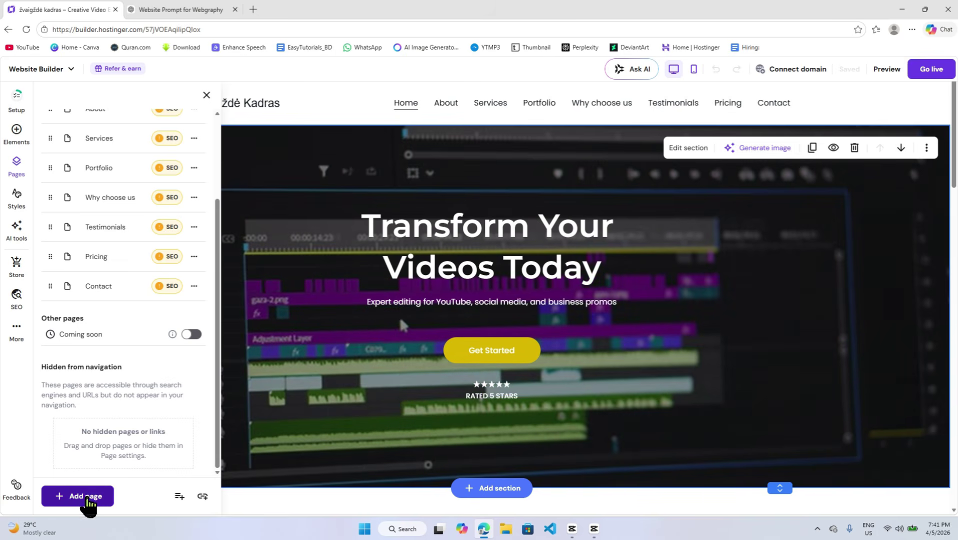
left_click(11, 240)
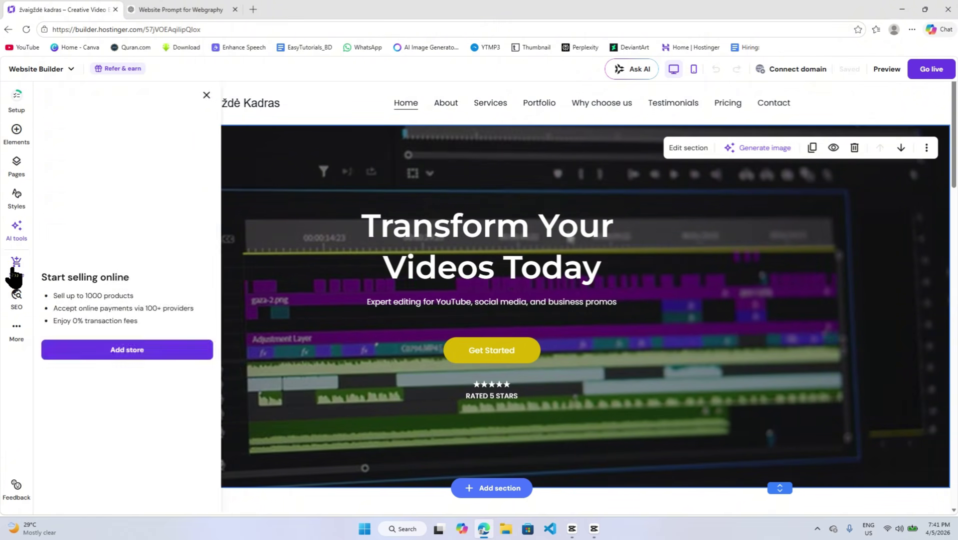
- Review the site's SEO overview and open the Home page's suggested improvements down to its meta description
left_click(16, 297)
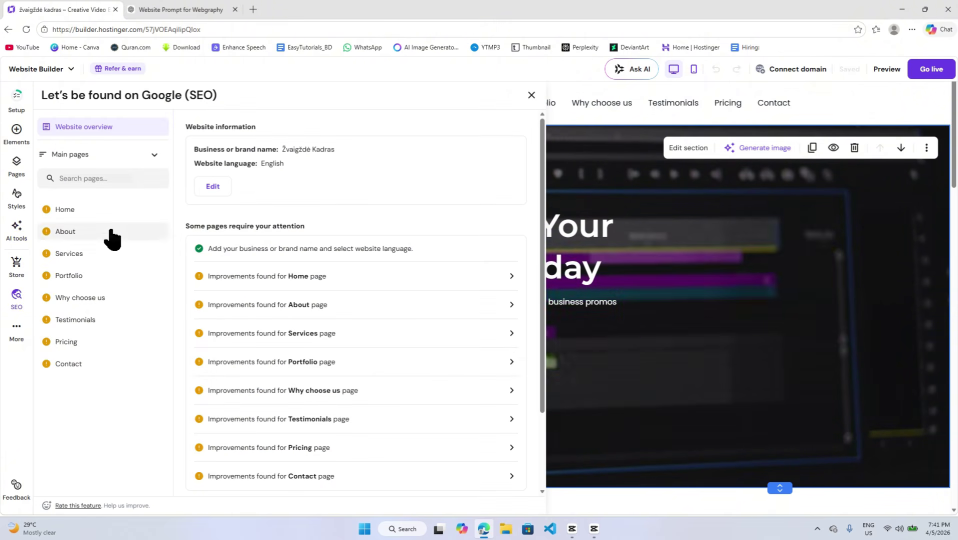
scroll(245, 330, "down", 2)
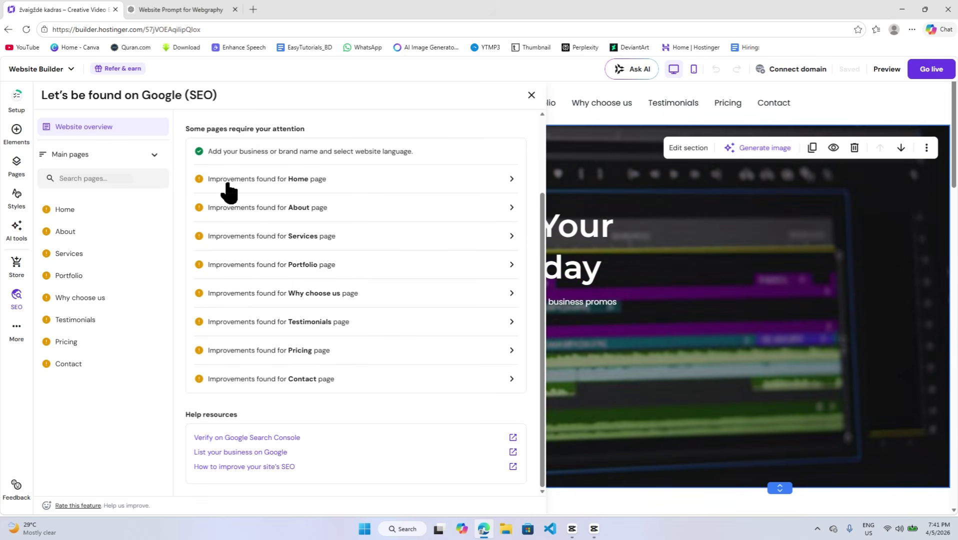
left_click(509, 180)
scroll(228, 210, "down", 1)
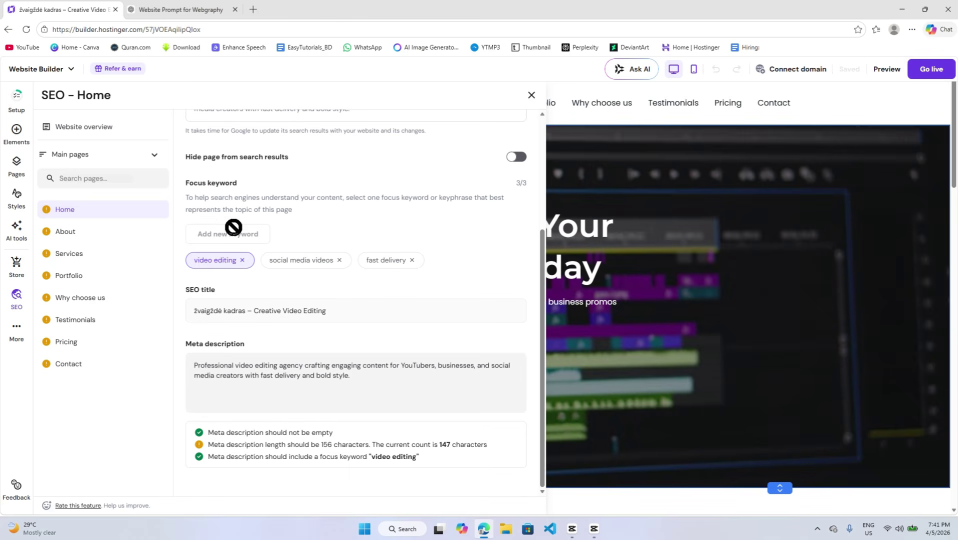
- Read the Home page's meta description requirements on content, length and focus keyword, and close the SEO settings
left_click_drag(263, 433, 338, 433)
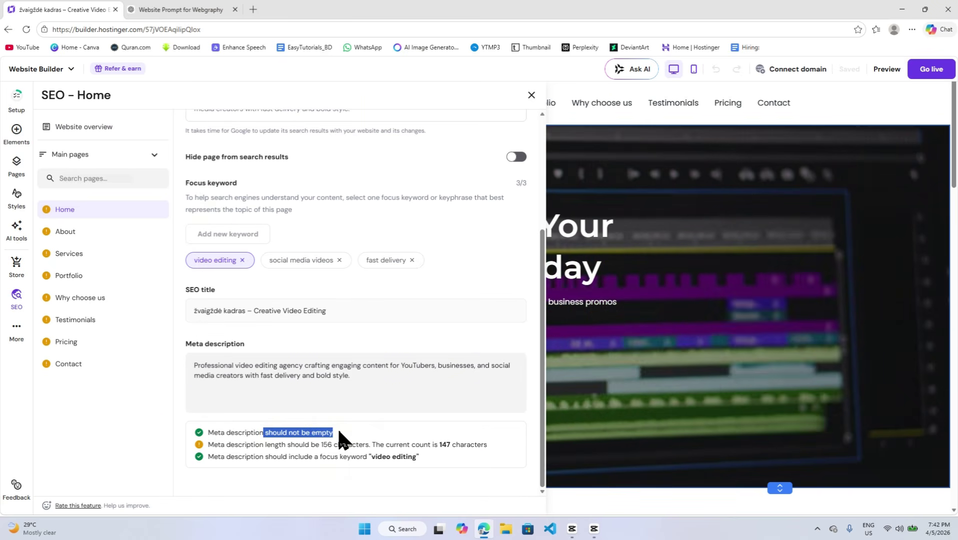
left_click_drag(251, 446, 308, 447)
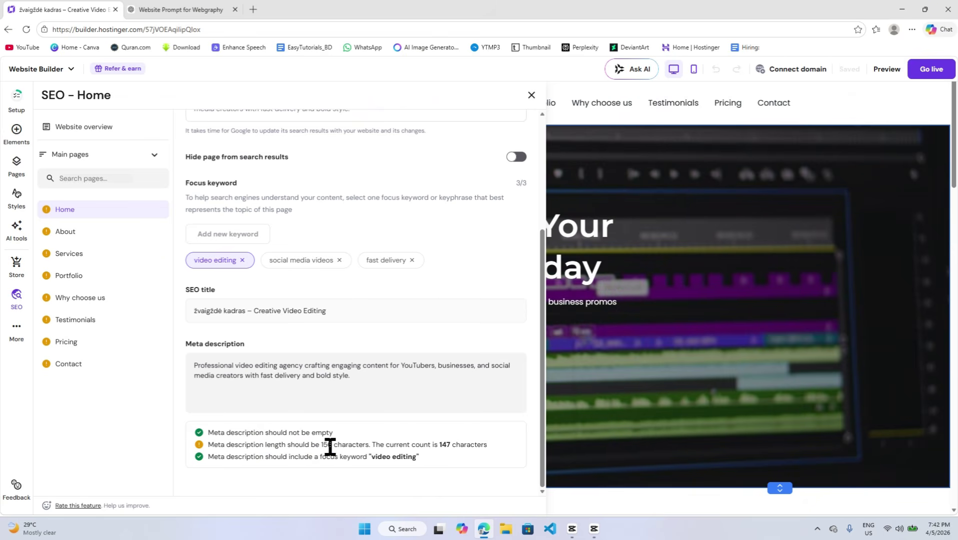
left_click_drag(359, 446, 217, 447)
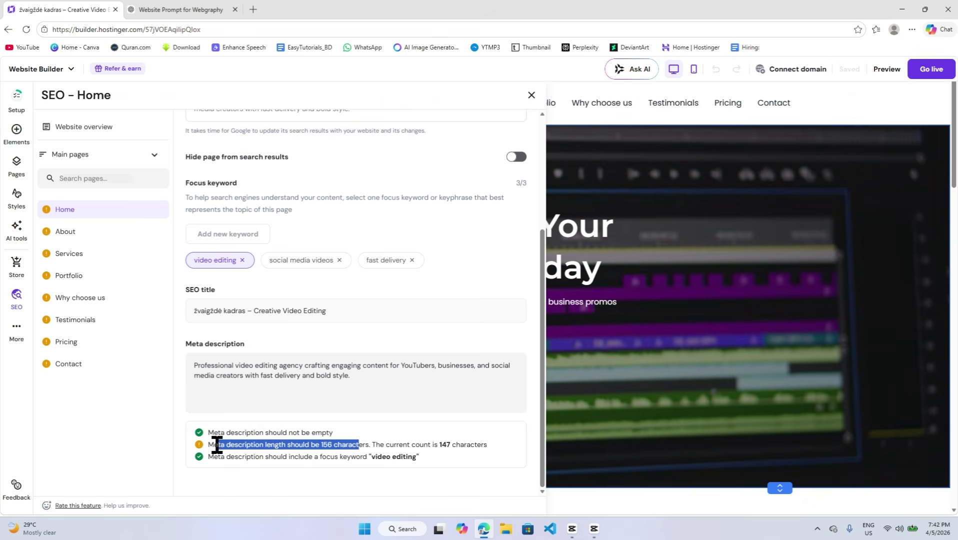
left_click(276, 451)
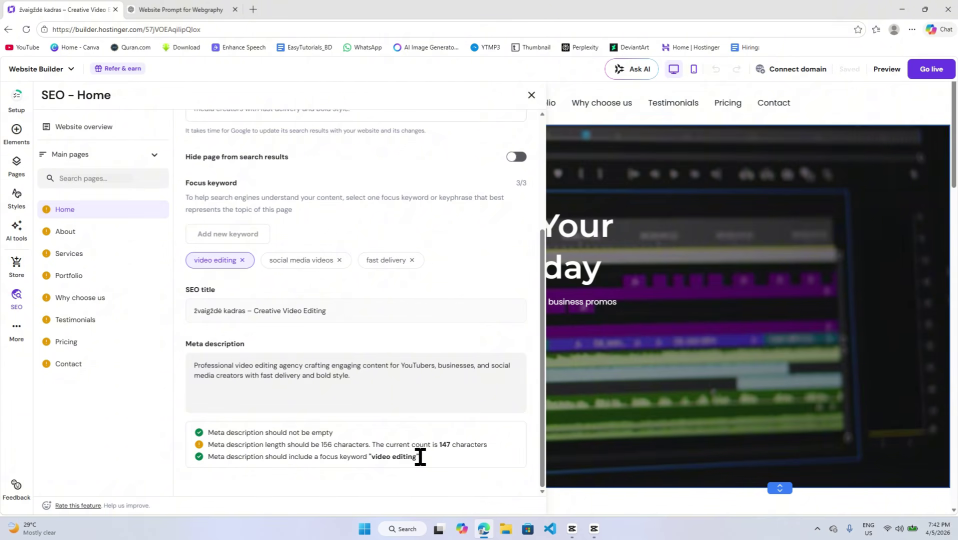
left_click_drag(419, 457, 199, 435)
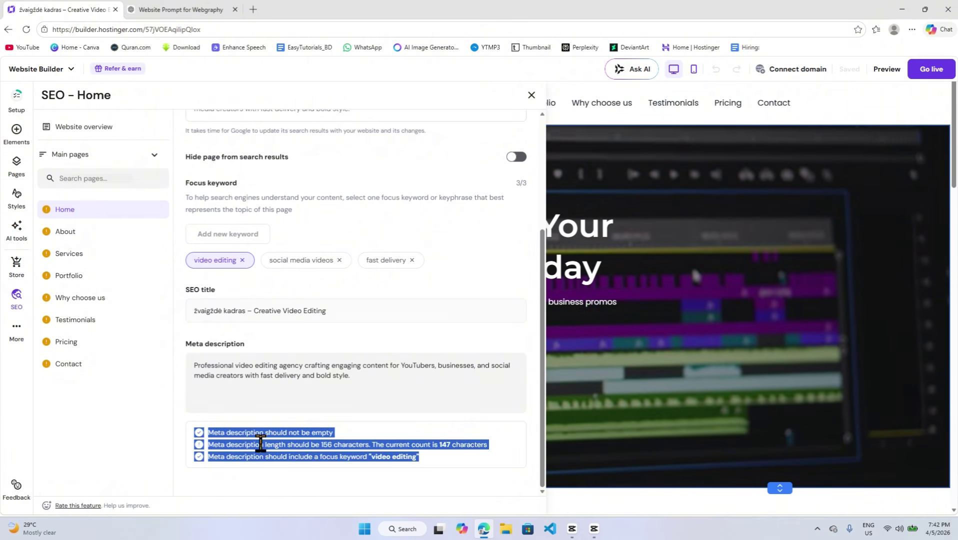
left_click(261, 443)
left_click(532, 96)
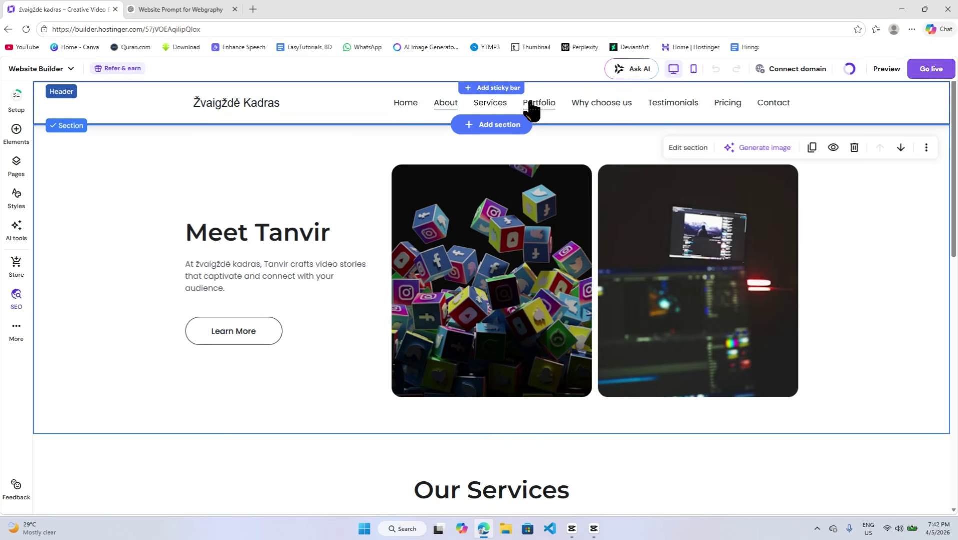
- Check the additional site management options and look through the About page down to its footer
left_click(15, 332)
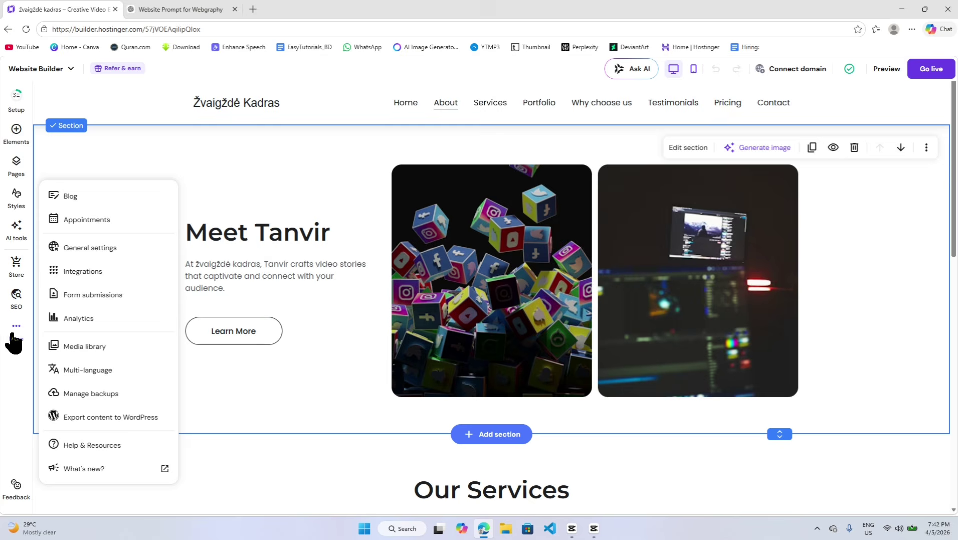
left_click(128, 95)
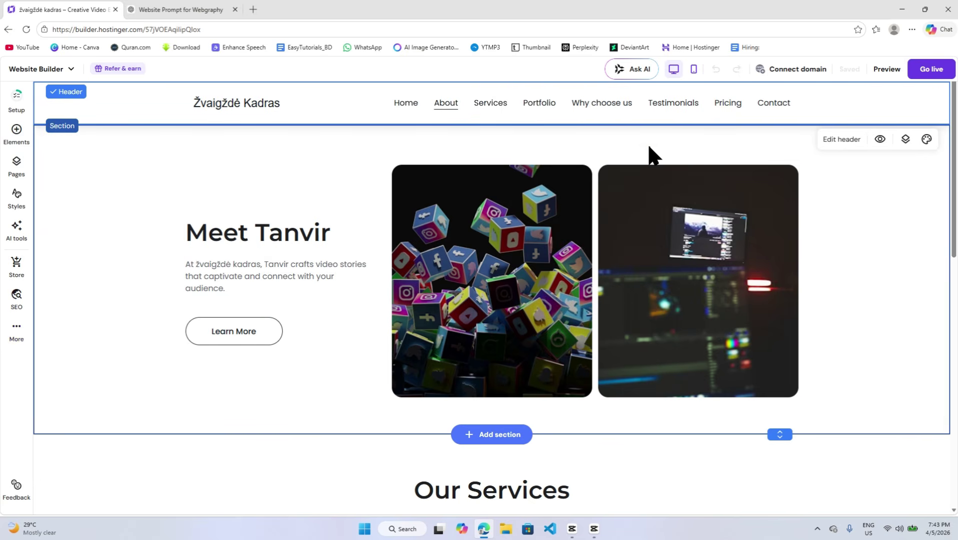
scroll(411, 390, "down", 2)
scroll(355, 333, "down", 2)
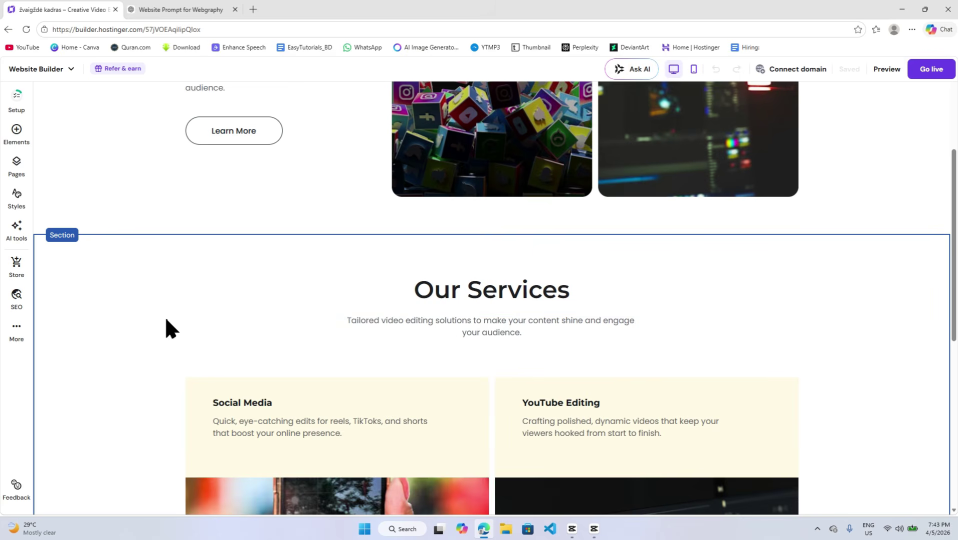
scroll(451, 324, "down", 8)
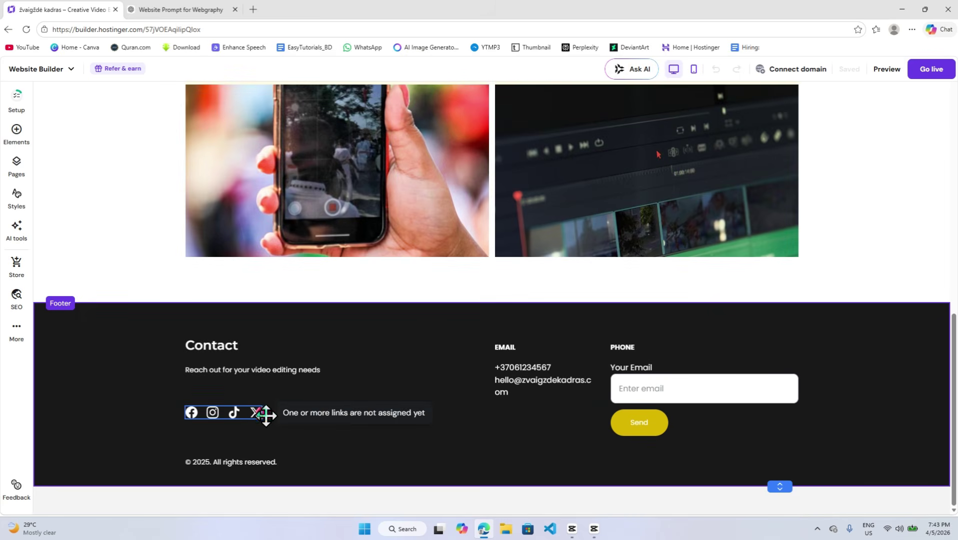
- Select the footer's social icons and open their link settings
left_click(182, 418)
left_click(191, 413)
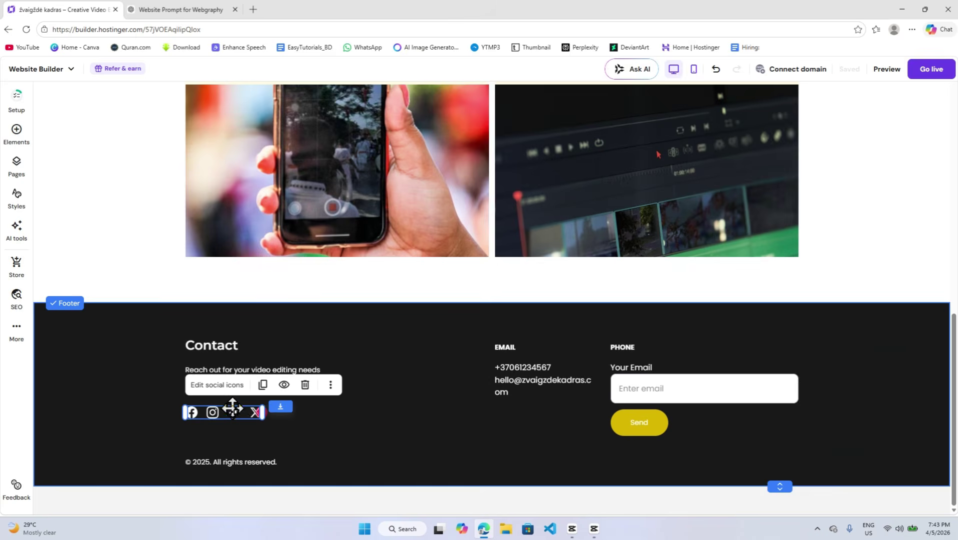
left_click(200, 386)
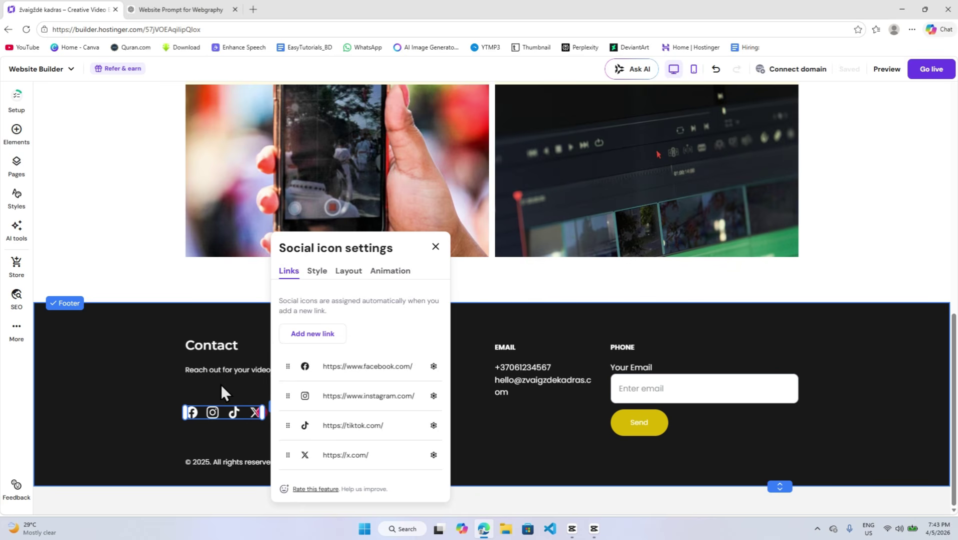
- Add the owner's profile username to the end of the footer's Facebook link and save the link
left_click(415, 368)
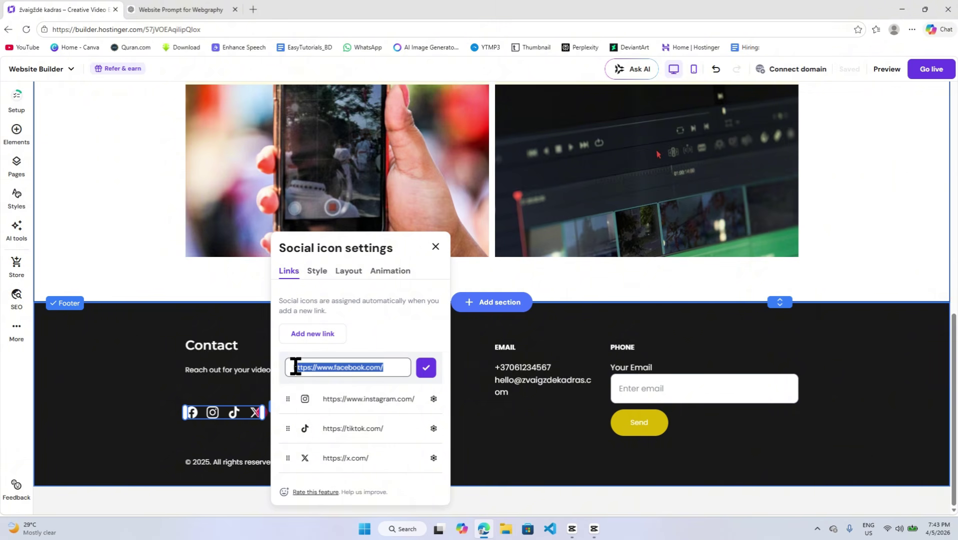
left_click(359, 369)
left_click_drag(394, 368, 282, 376)
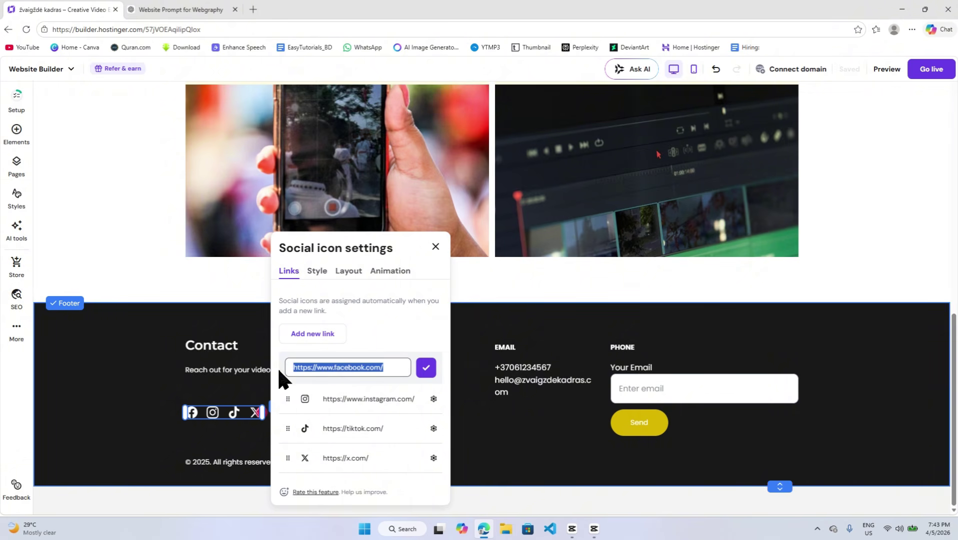
left_click(384, 372)
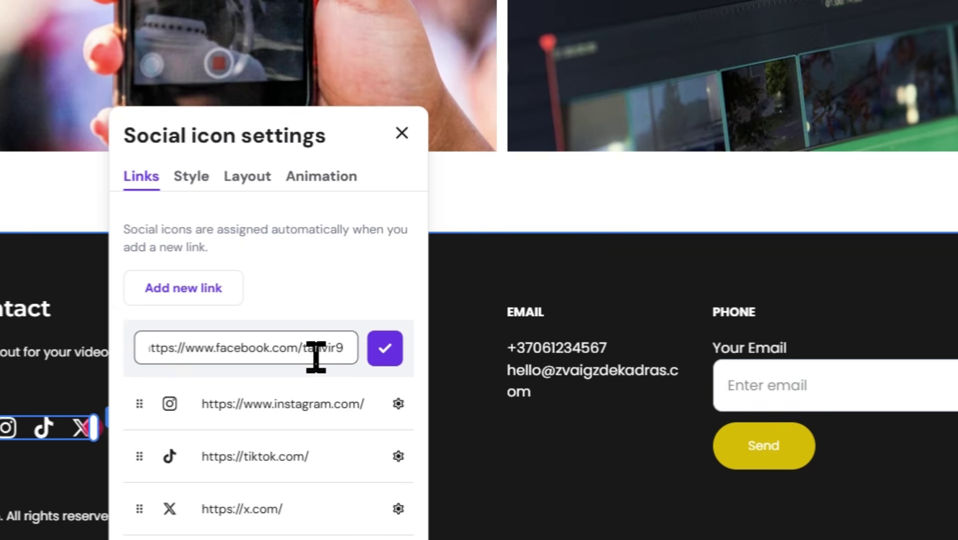
double_click(392, 369)
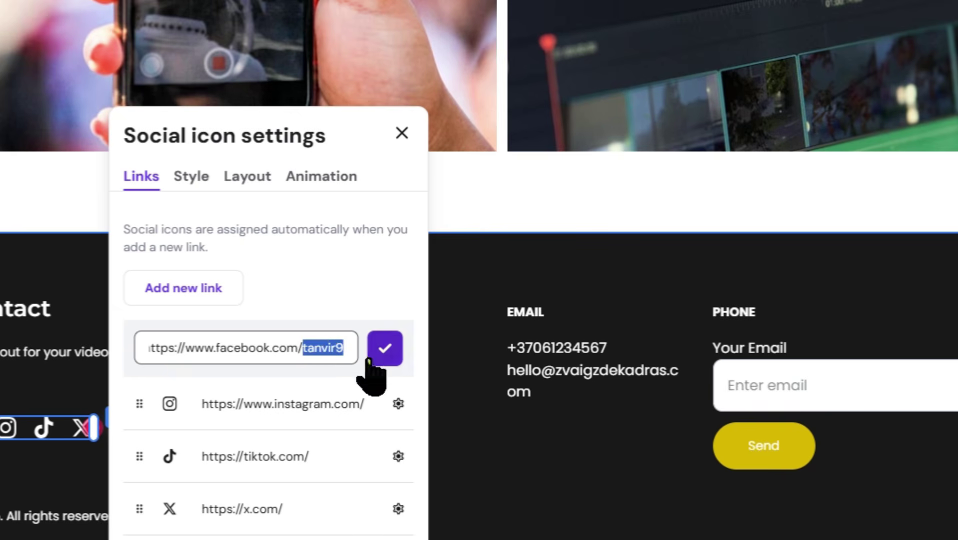
left_click(405, 368)
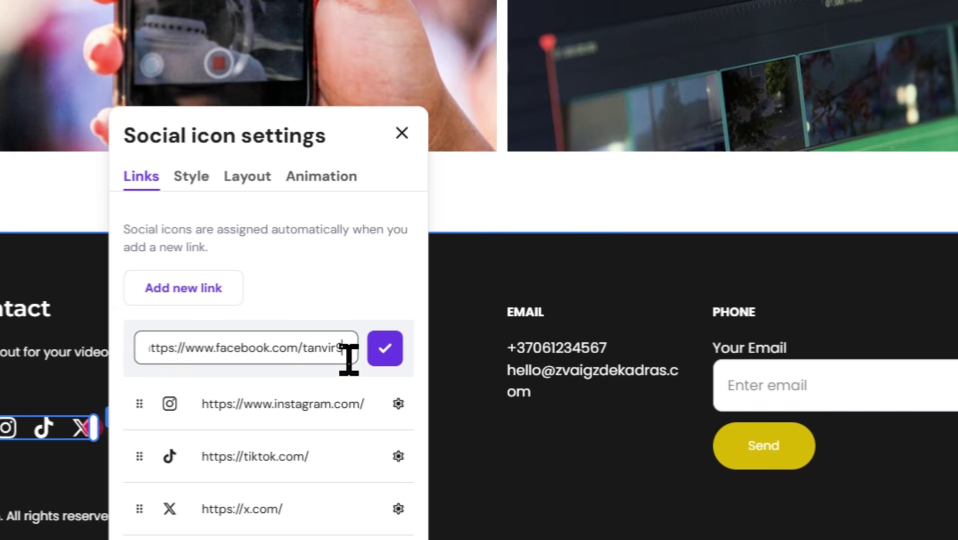
triple_click(328, 350)
left_click(328, 354)
double_click(326, 356)
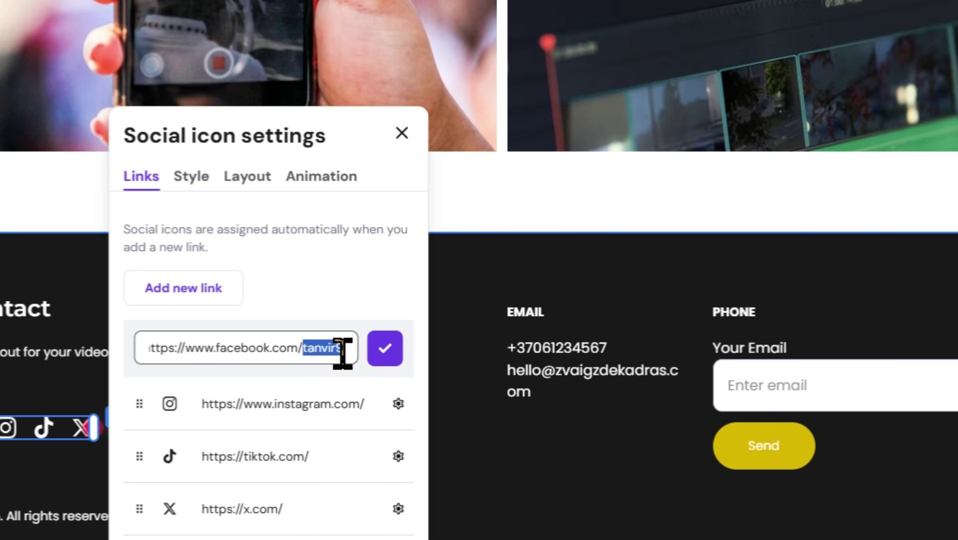
left_click(385, 350)
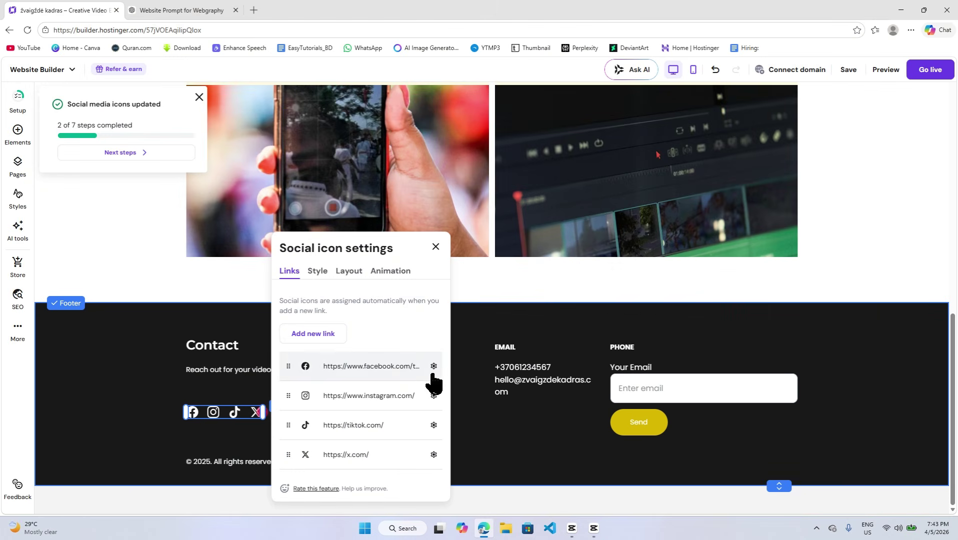
- Open the site's domain change page and look up the account's existing domain on the hPanel home page in a new tab
left_click(784, 72)
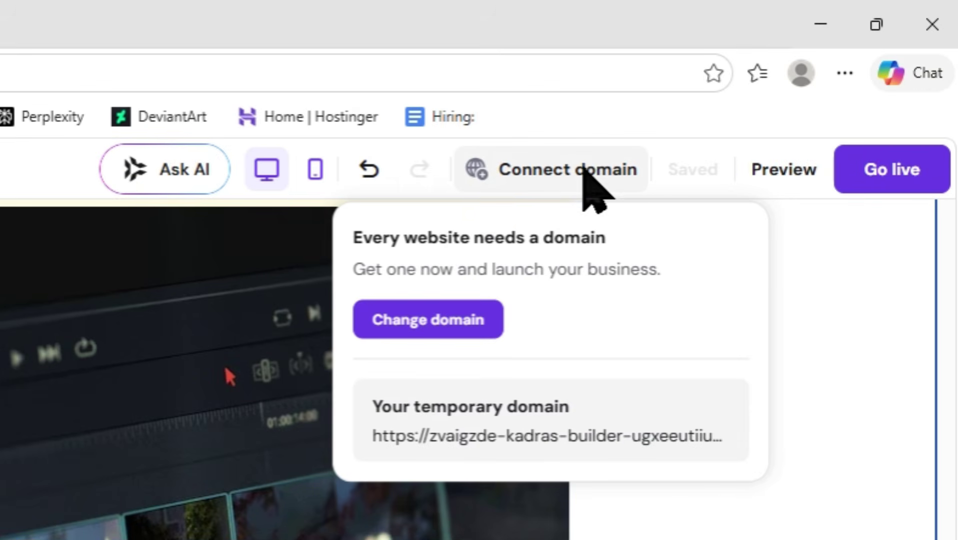
left_click(447, 324)
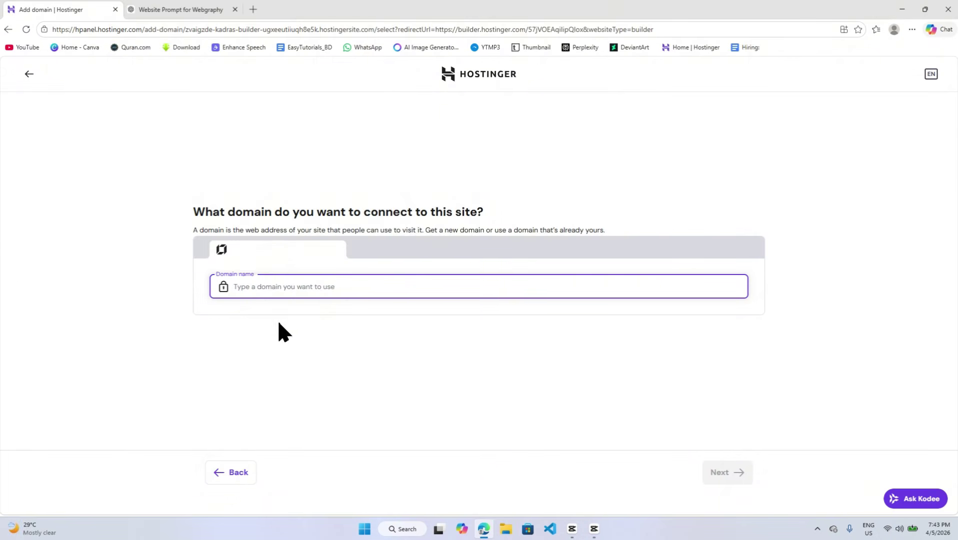
right_click(474, 81)
left_click(497, 89)
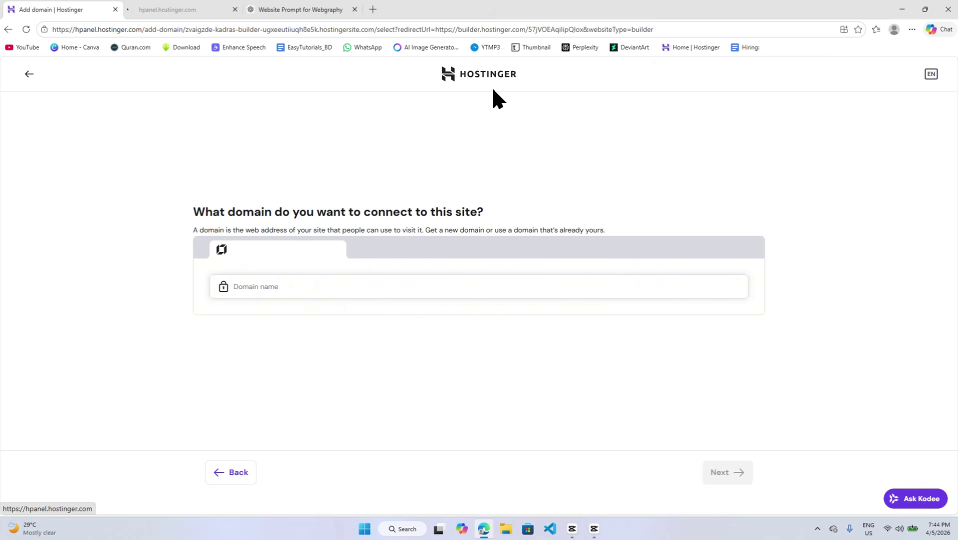
left_click(160, 10)
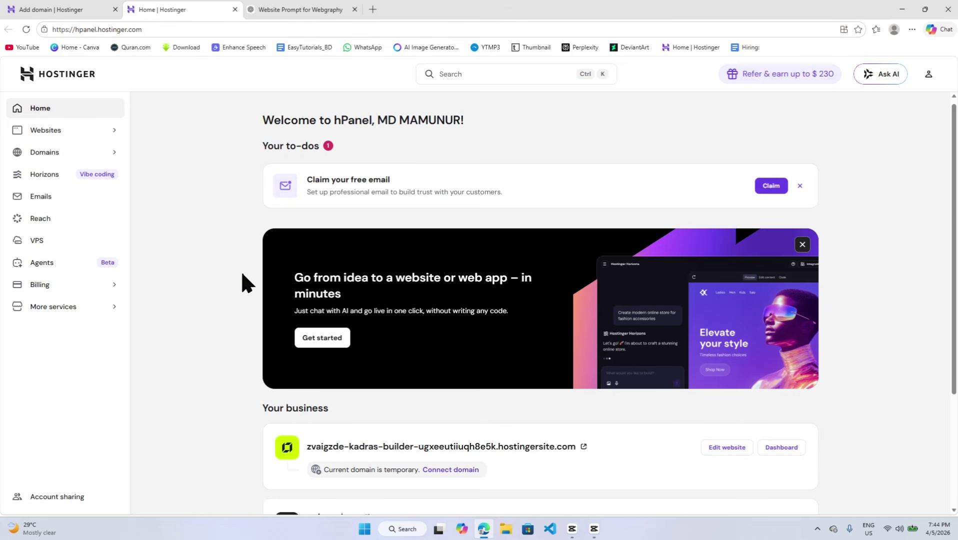
scroll(242, 273, "down", 3)
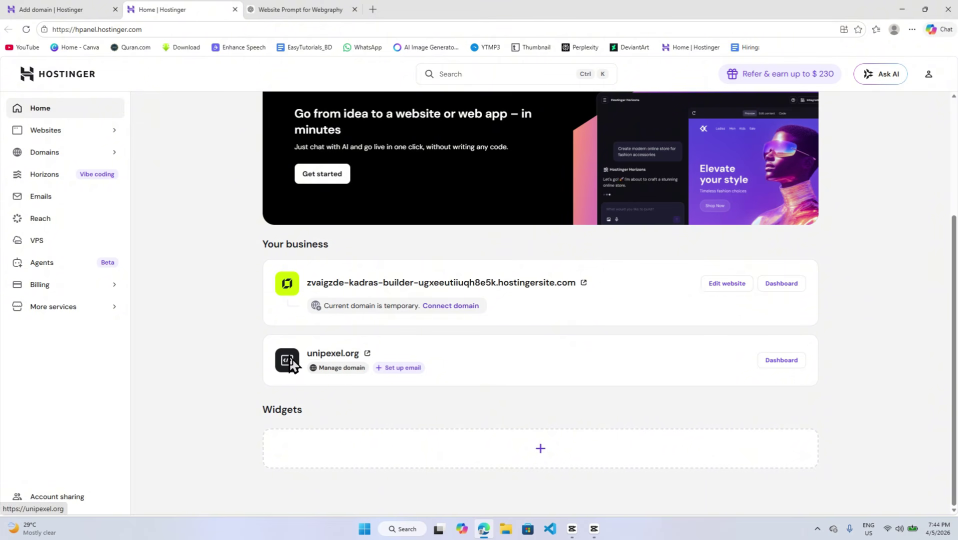
- Return to the domain connection page, select unipexel.org as the site's domain and proceed
left_click(95, 10)
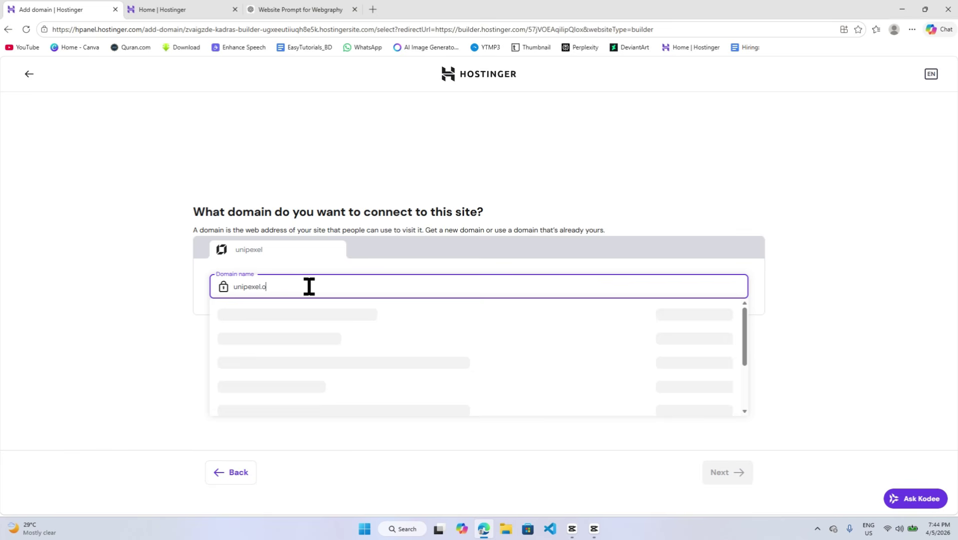
type("rg")
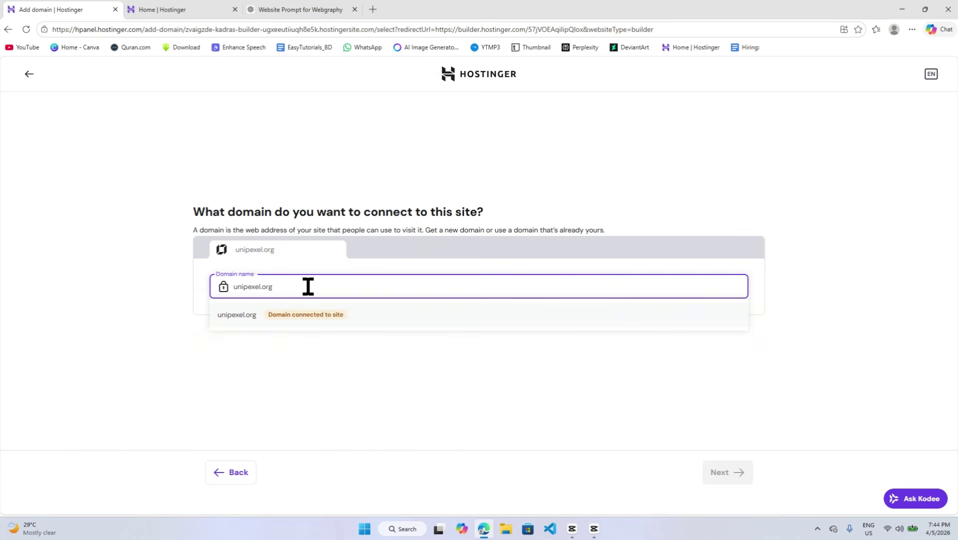
left_click(330, 321)
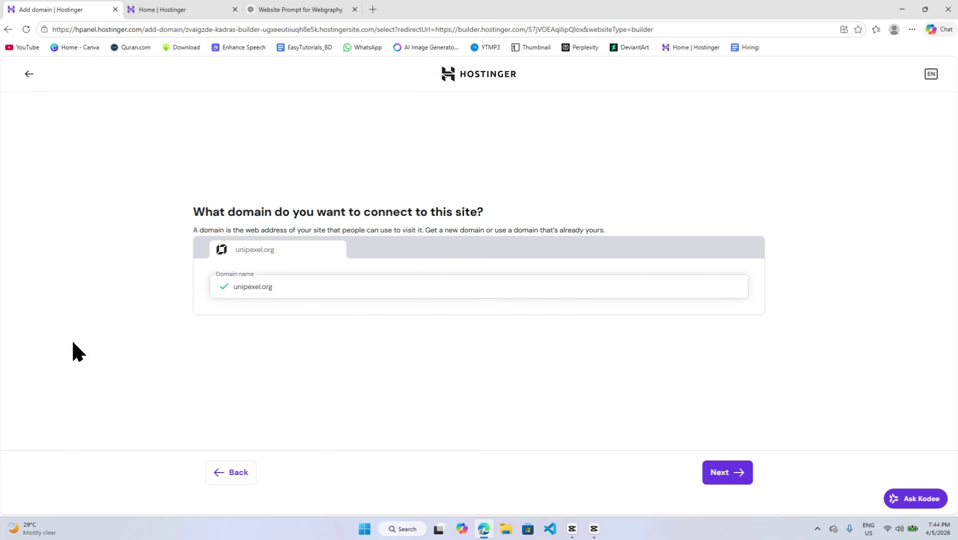
left_click(721, 472)
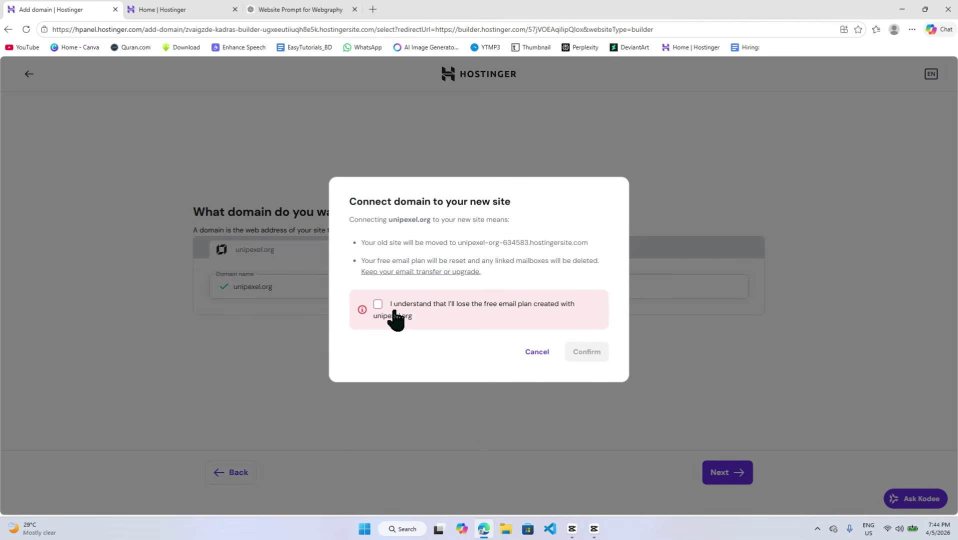
- Accept losing the free email plan, confirm connecting unipexel.org, and continue back to the website editor without the Google Ads offer
left_click(379, 305)
left_click(598, 354)
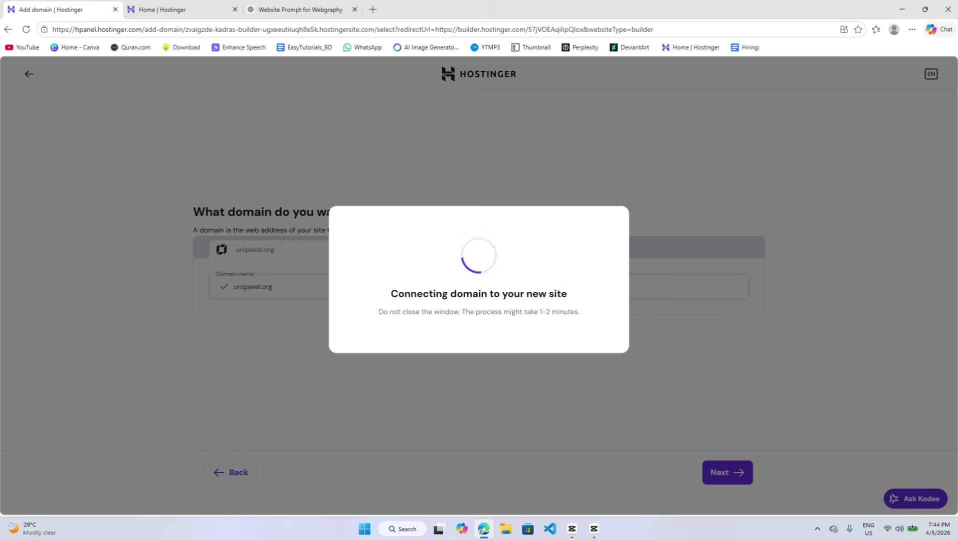
left_click(475, 325)
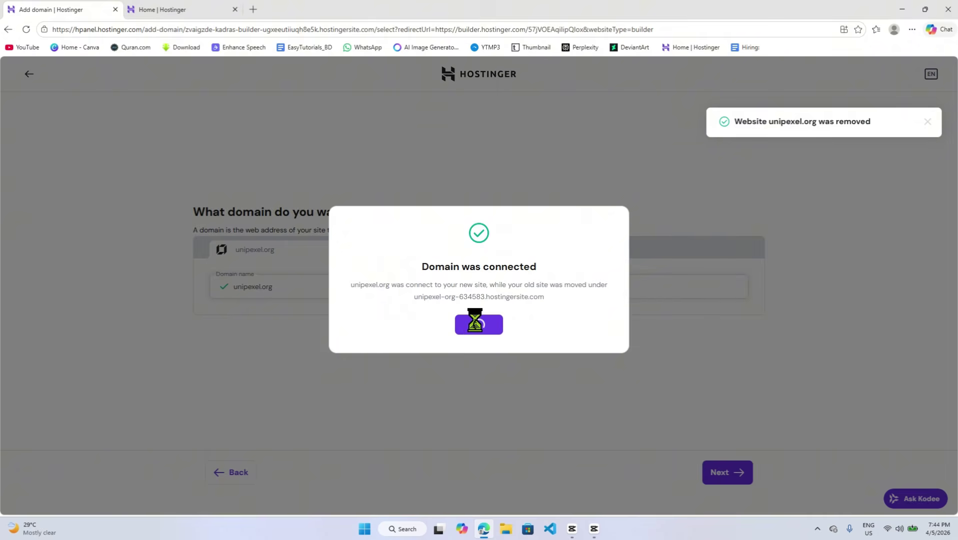
left_click_drag(409, 318, 556, 323)
left_click(602, 384)
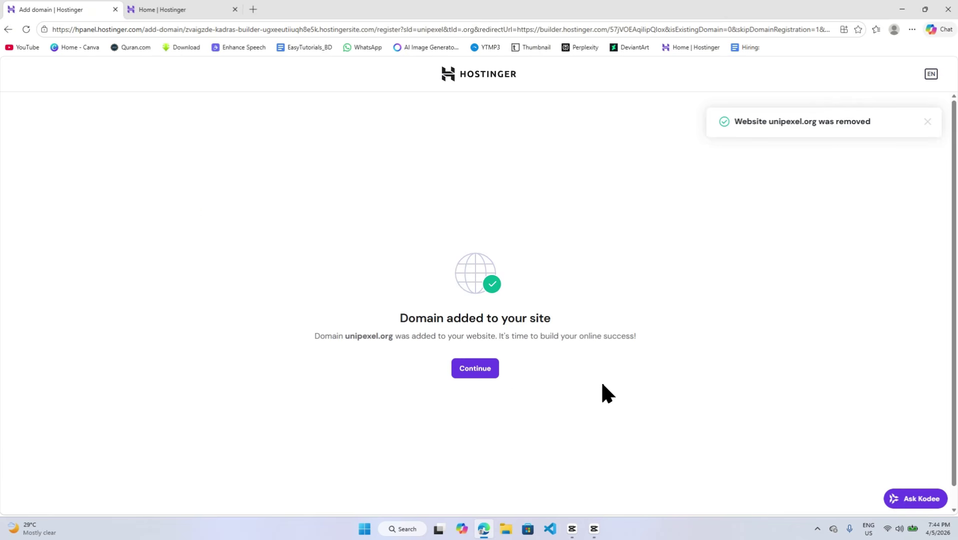
left_click(464, 375)
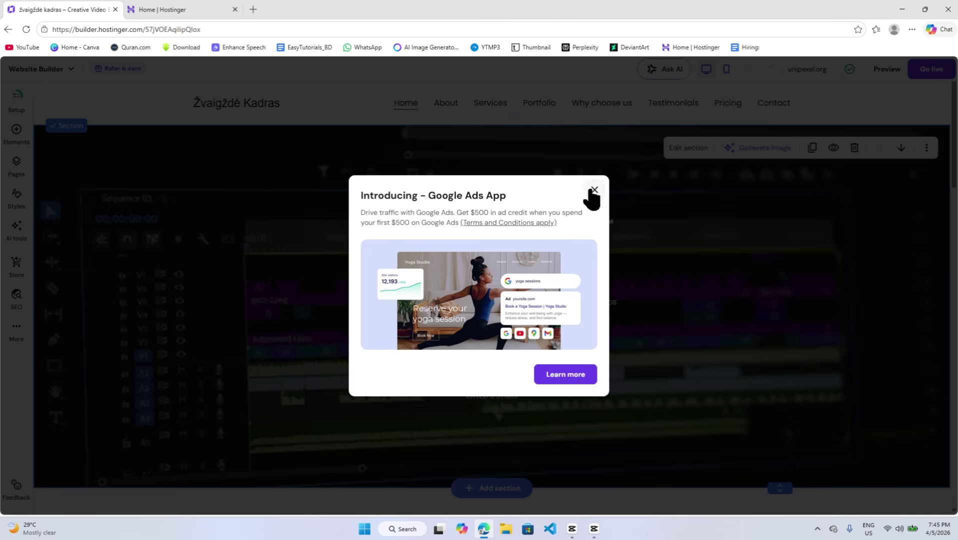
left_click(594, 190)
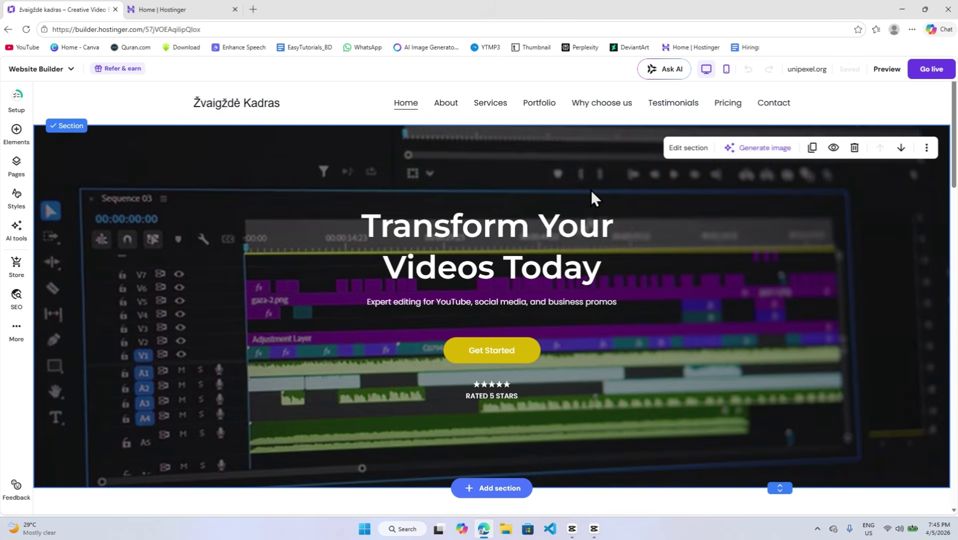
- Publish the website and open the live unipexel.org site in a new tab
left_click(922, 73)
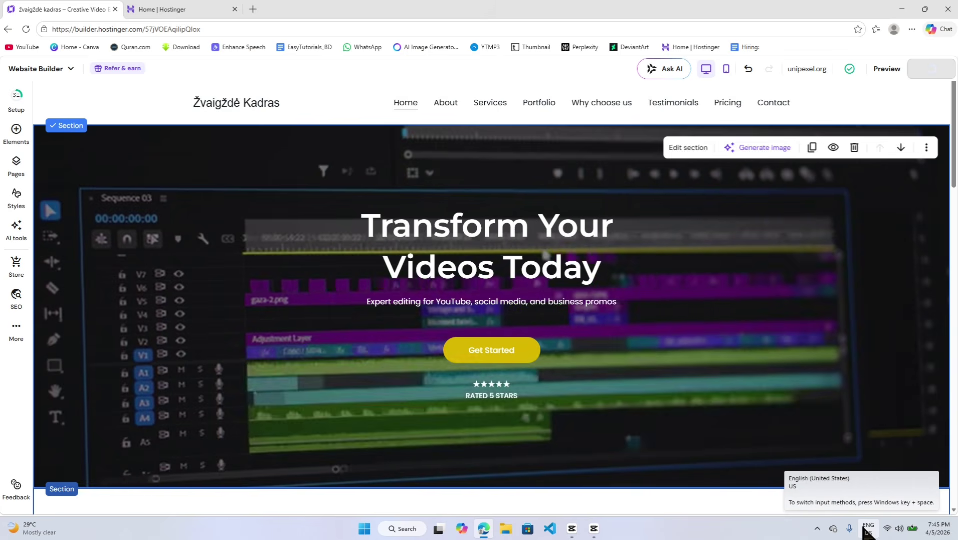
left_click(921, 70)
scroll(302, 233, "down", 3)
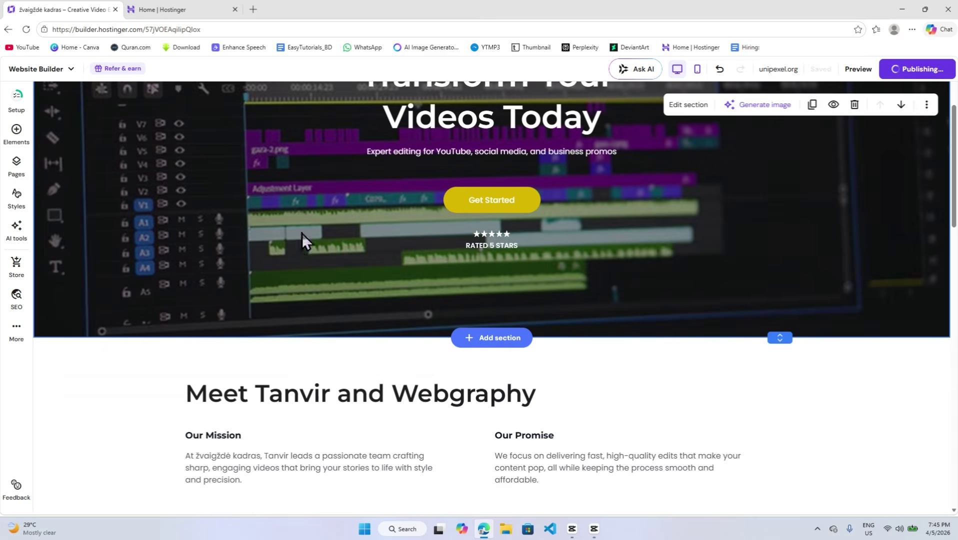
scroll(299, 258, "up", 3)
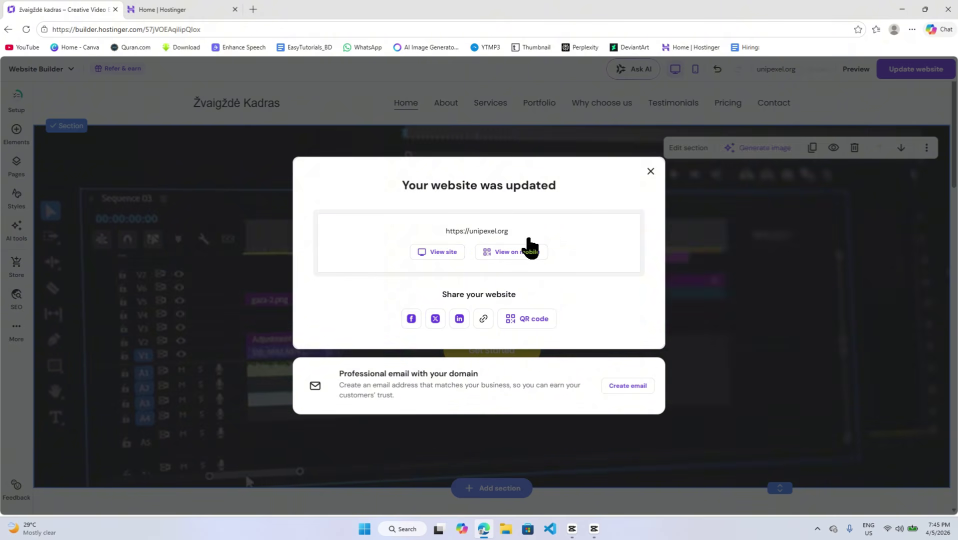
right_click(441, 261)
left_click(423, 255)
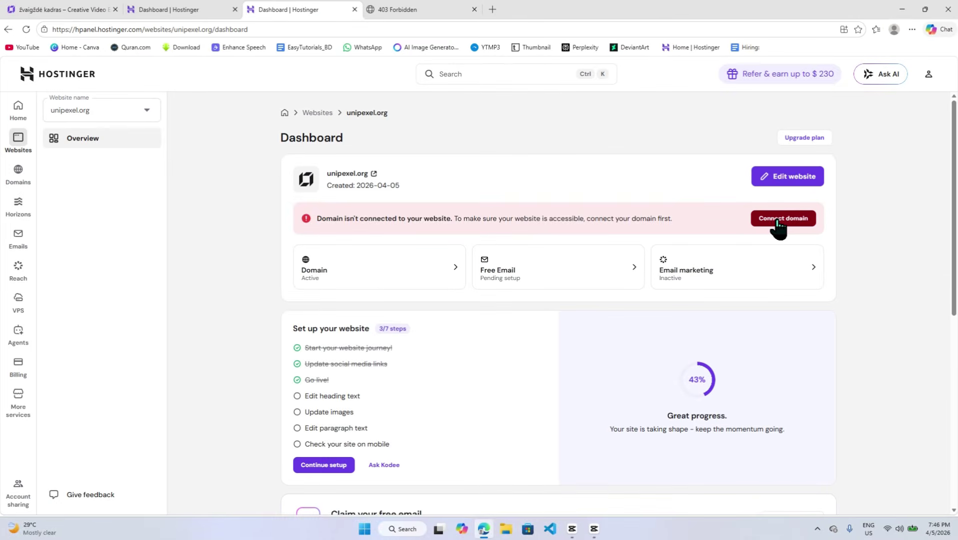
- Connect unipexel.org automatically from its website dashboard, switching its nameservers to ns1.dns-parking.com and ns2.dns-parking.com
left_click(779, 220)
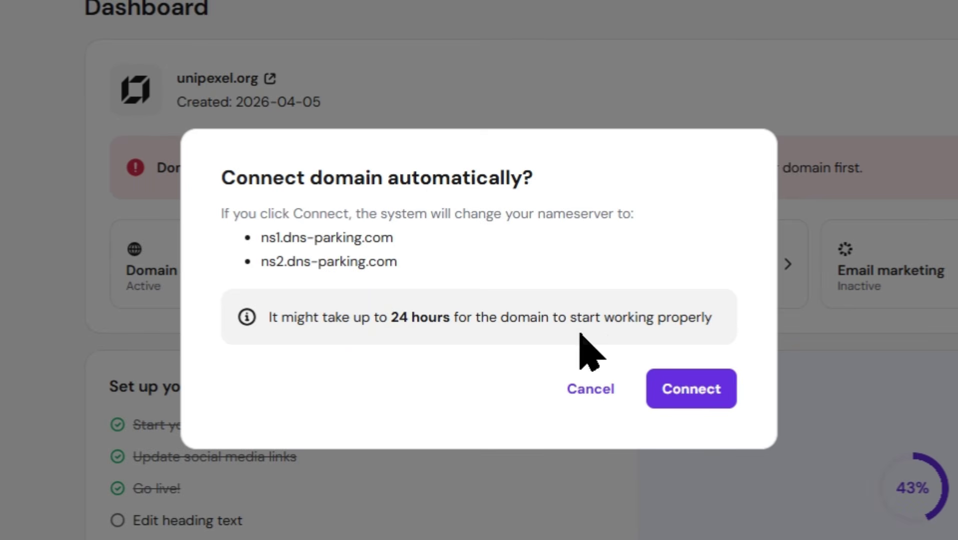
left_click_drag(617, 318, 714, 322)
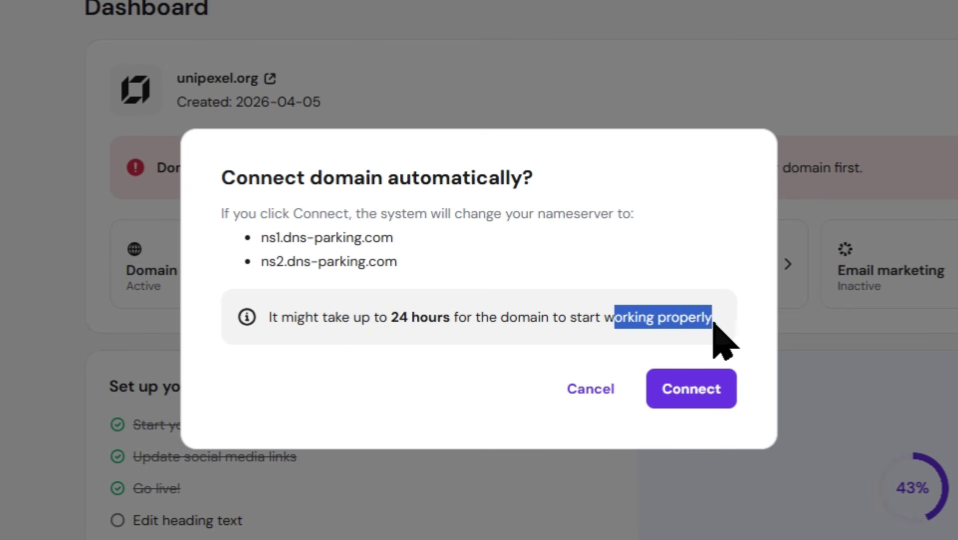
left_click(724, 391)
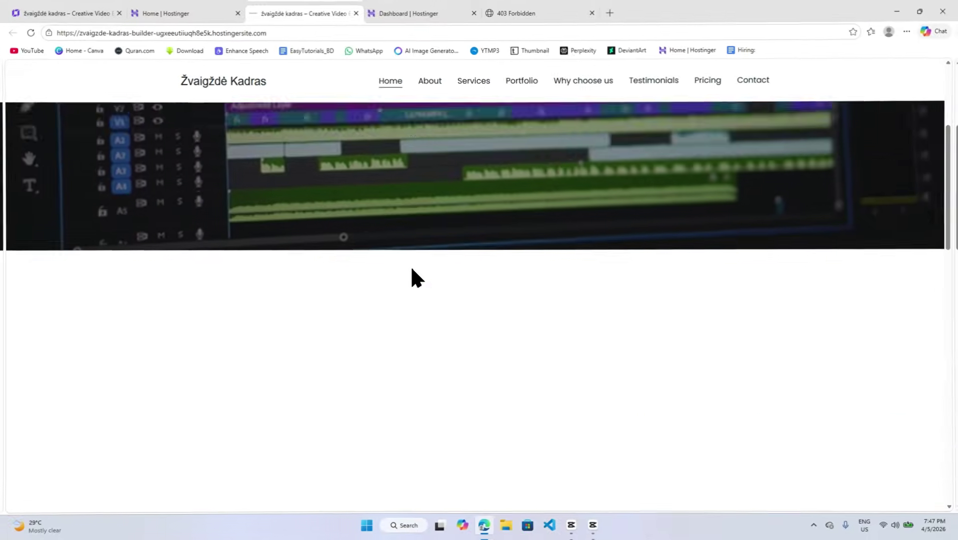
- Review the published site on its temporary domain, covering the Home page down to the footer and the Pricing page
scroll(411, 268, "down", 2)
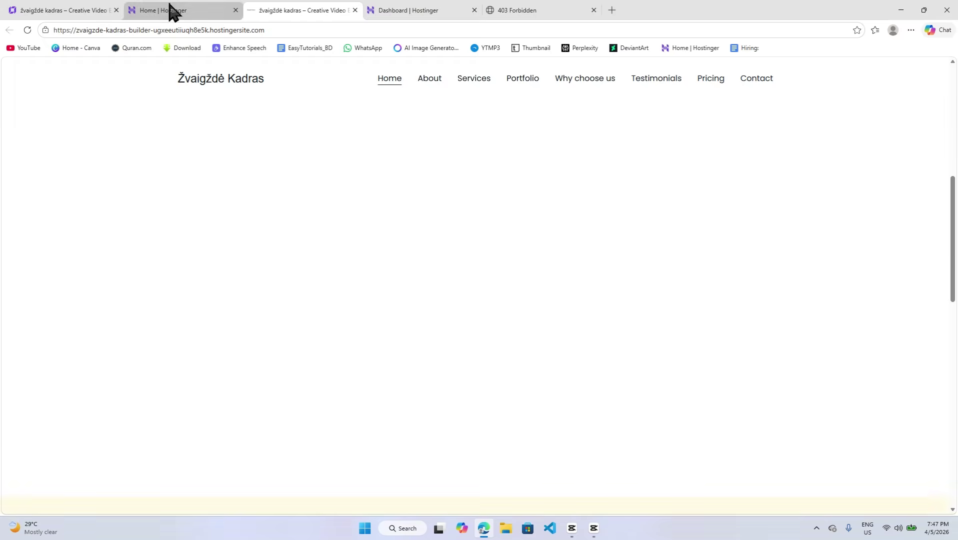
left_click(170, 10)
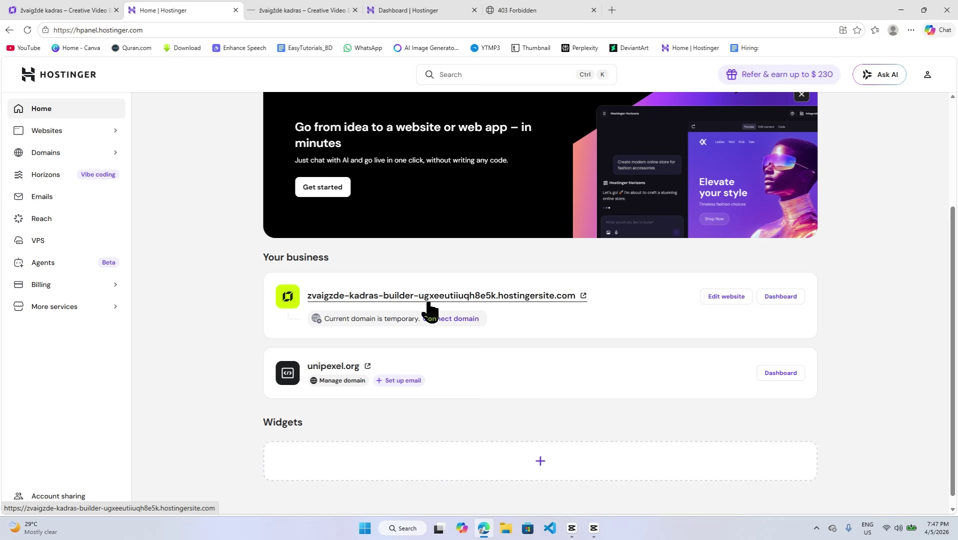
left_click(300, 10)
scroll(476, 280, "down", 3)
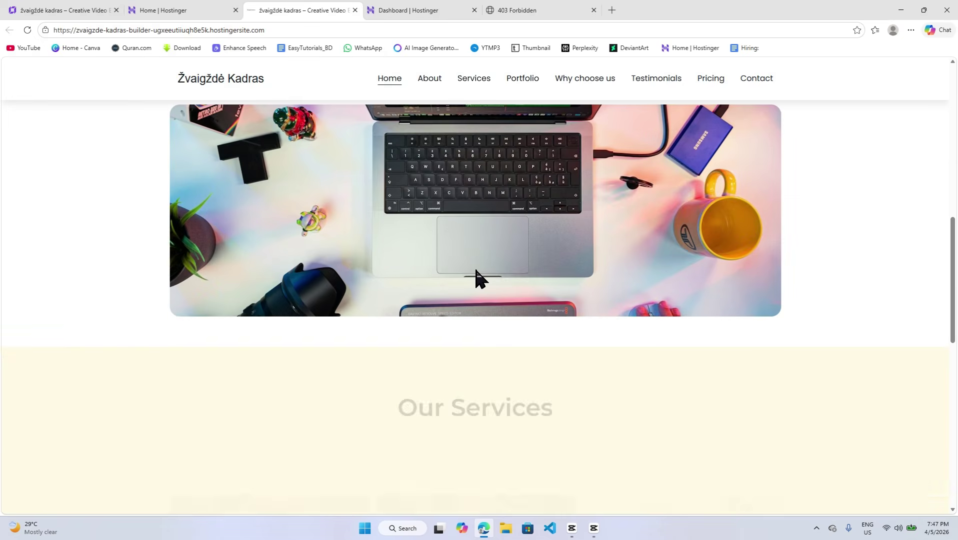
scroll(481, 283, "down", 10)
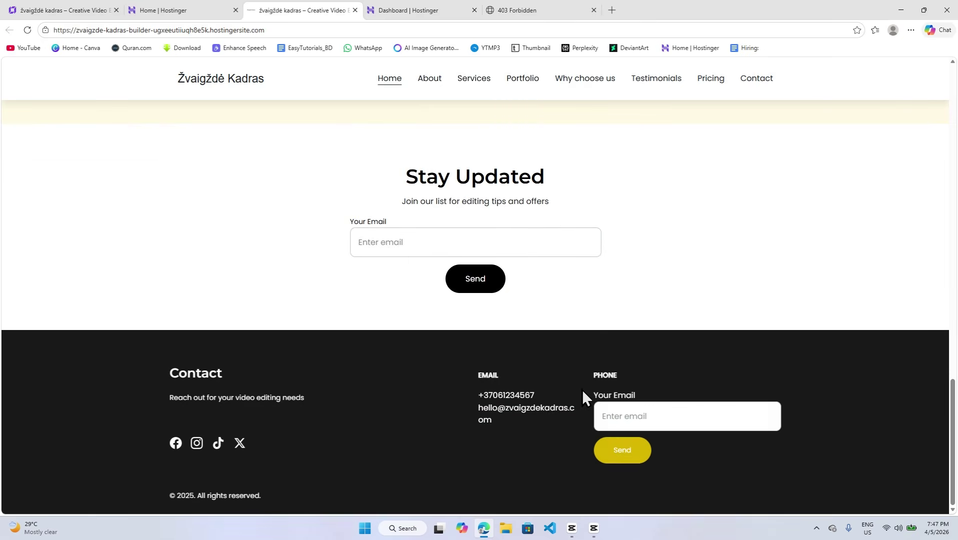
left_click_drag(948, 425, 907, 81)
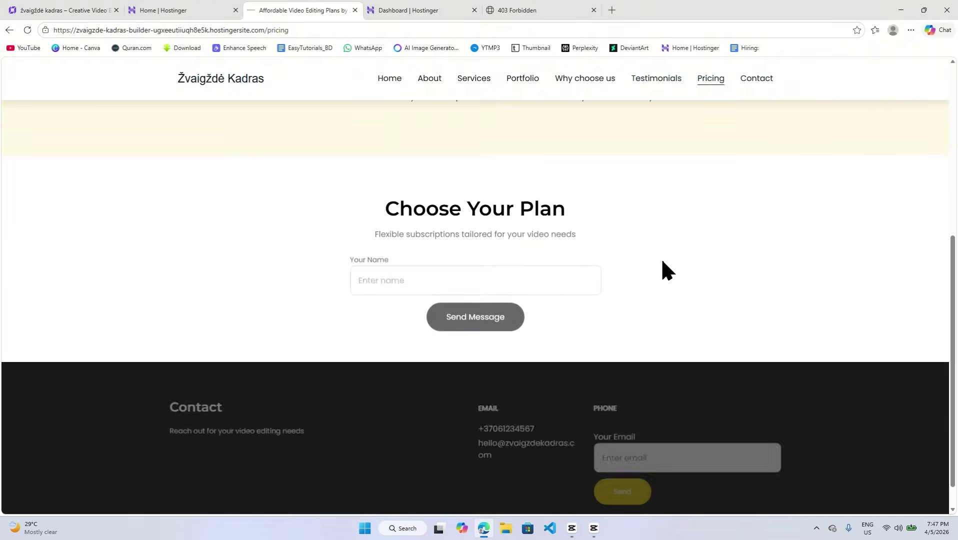
scroll(662, 275, "up", 6)
key("alt+Left")
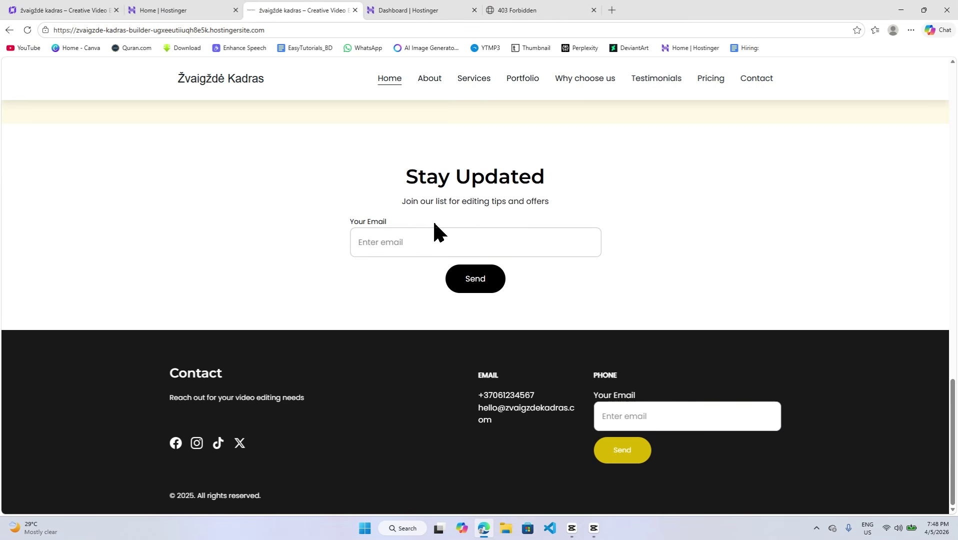